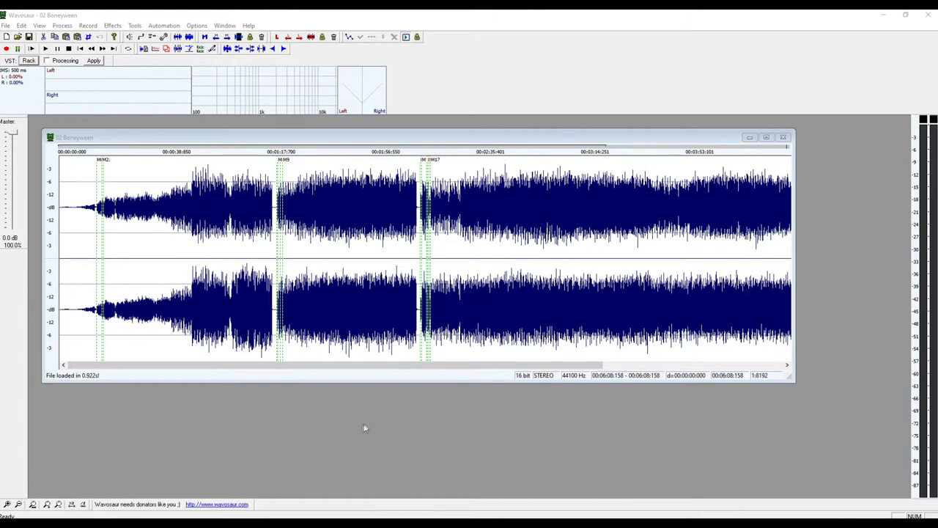
Zoom to the start of the file and audition the track from around 21 seconds.
scroll(290, 255, "up", 2)
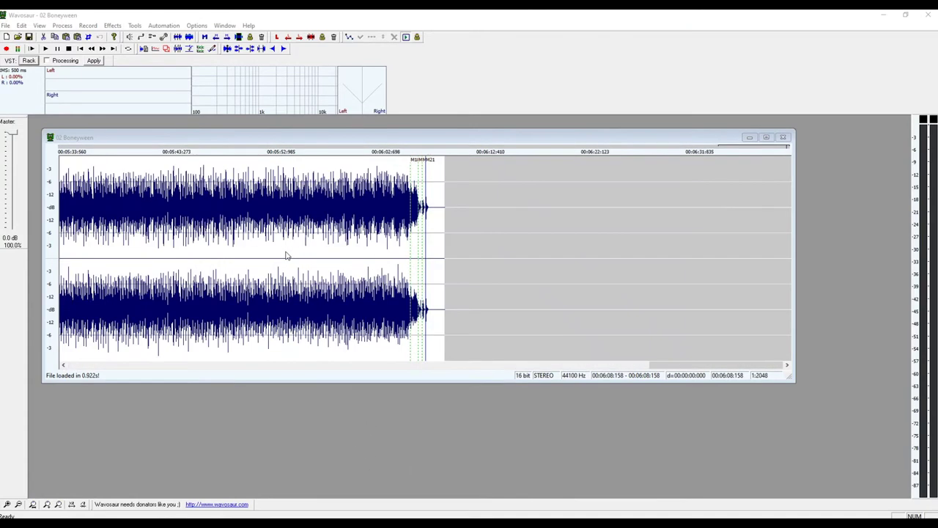
scroll(286, 255, "down", 2)
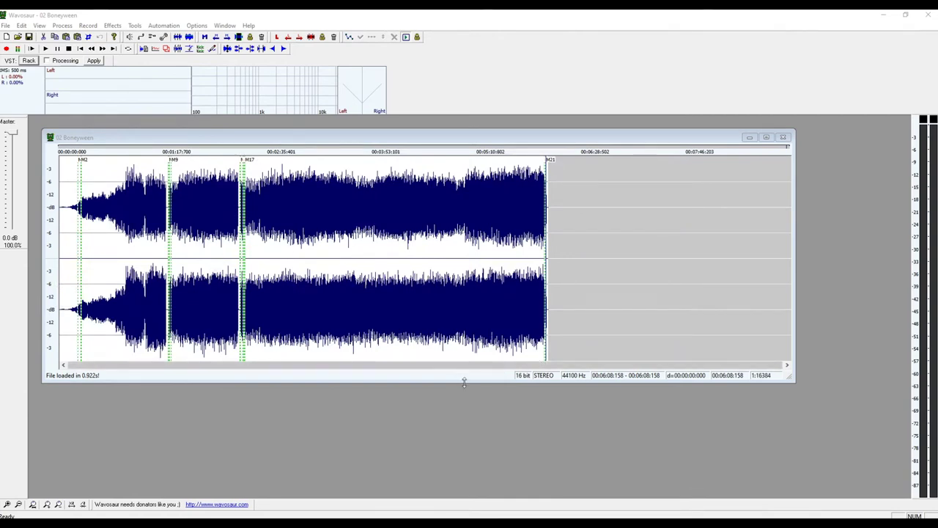
scroll(98, 253, "up", 2)
scroll(98, 254, "down", 2)
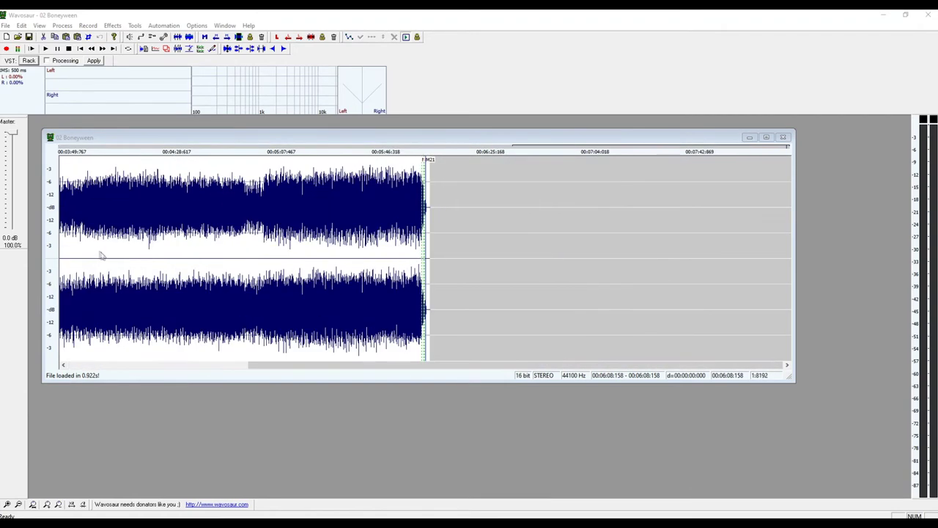
left_click(303, 365)
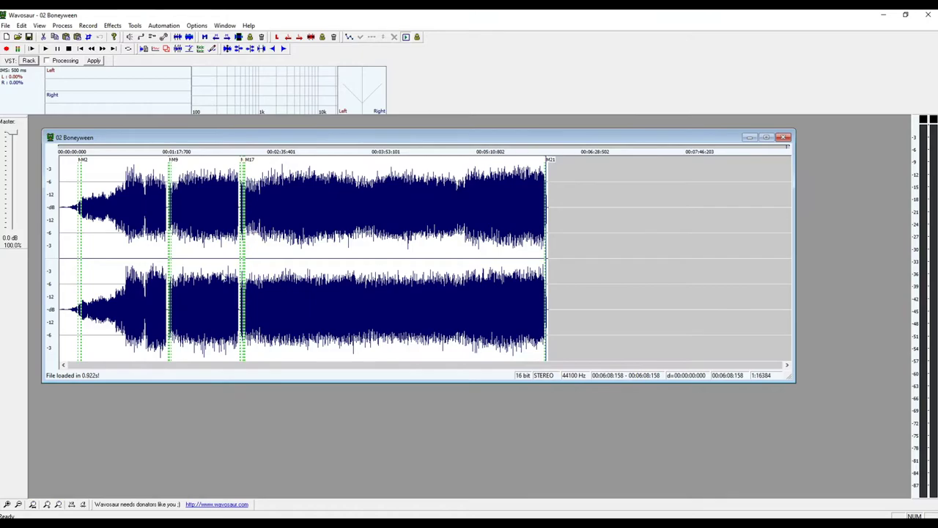
scroll(239, 217, "up", 4)
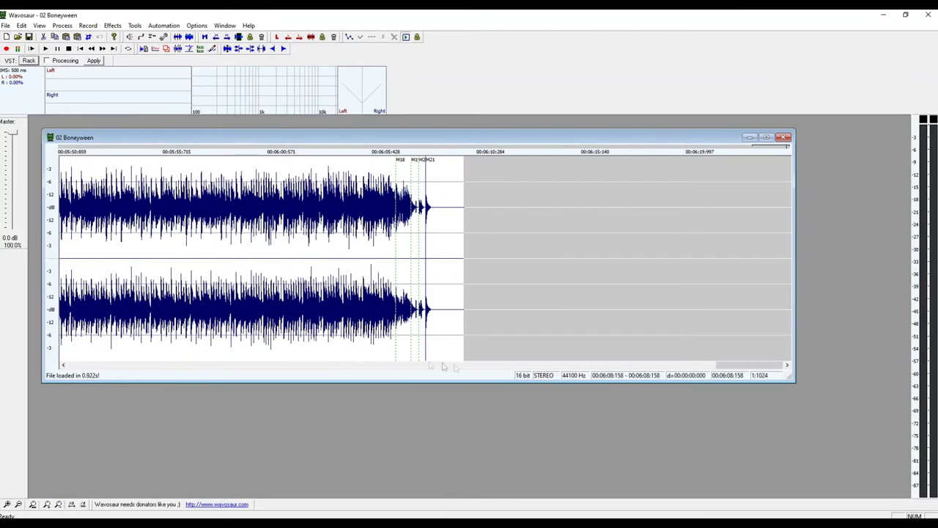
left_click_drag(733, 365, 81, 333)
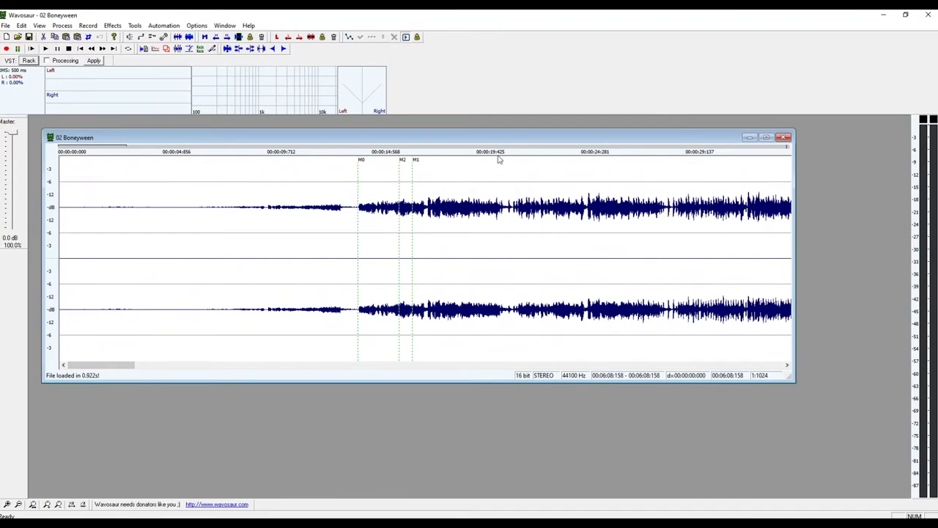
left_click(517, 167)
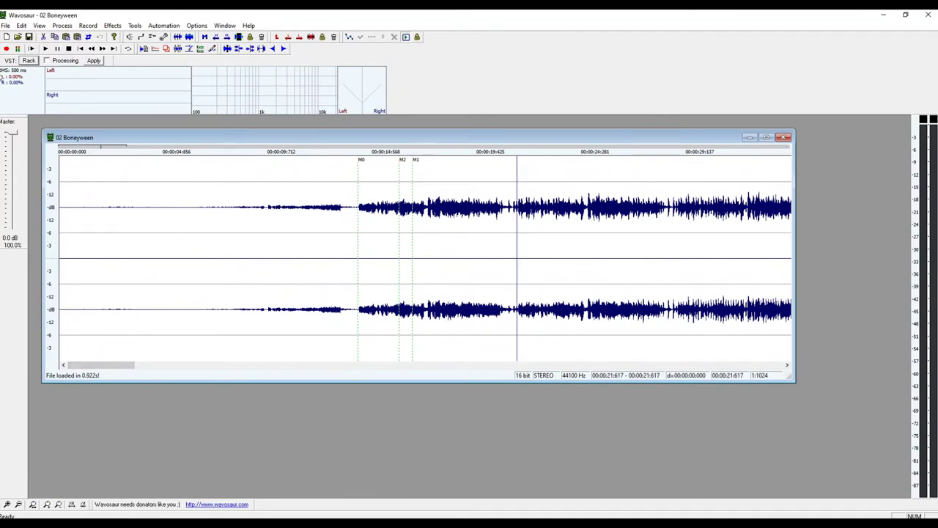
left_click(45, 48)
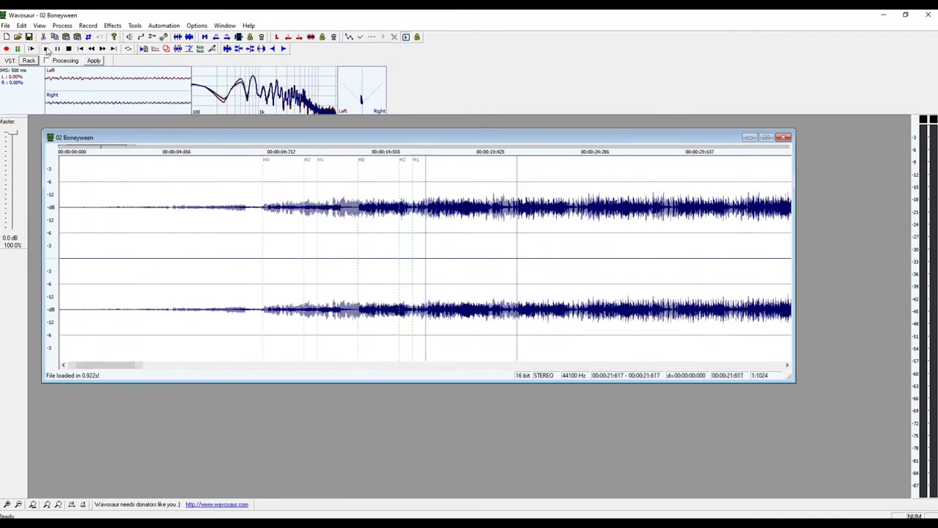
left_click(69, 49)
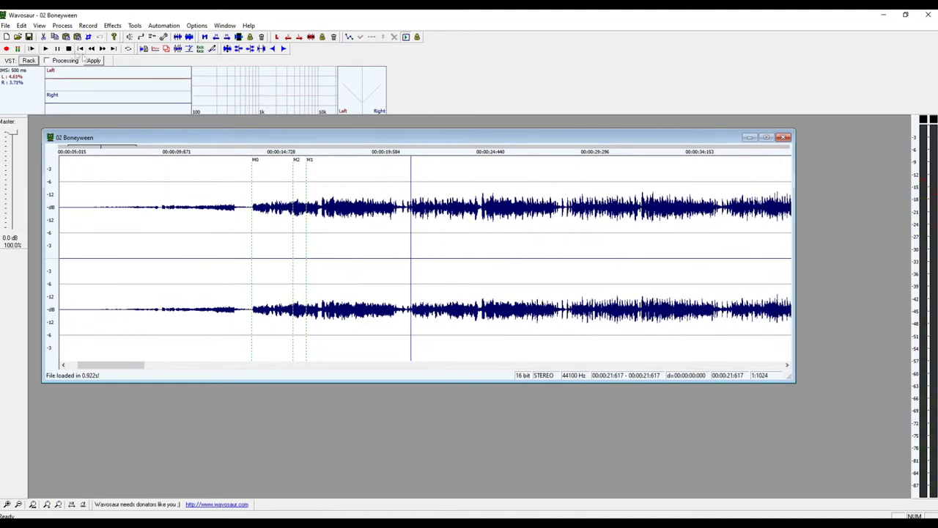
Set the edit position to 00:00:24:961 and audition playback from there.
left_click(481, 161)
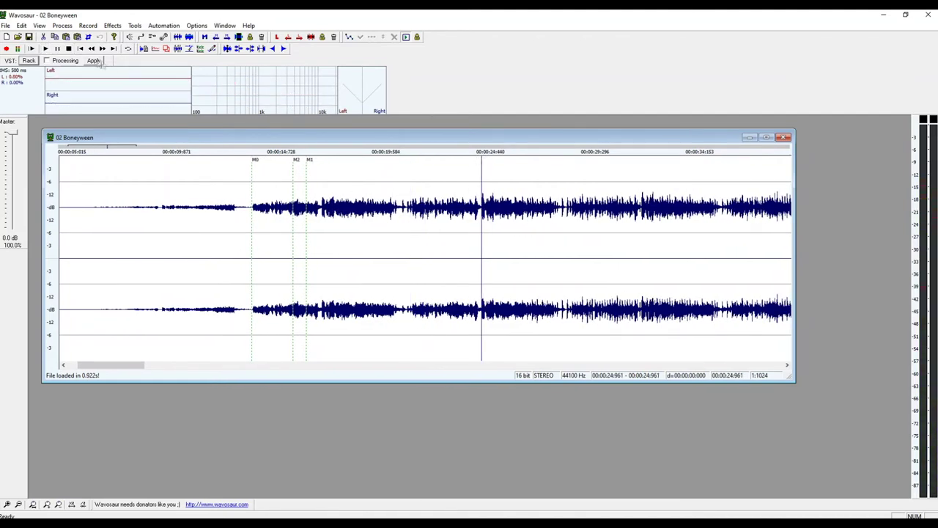
left_click(45, 49)
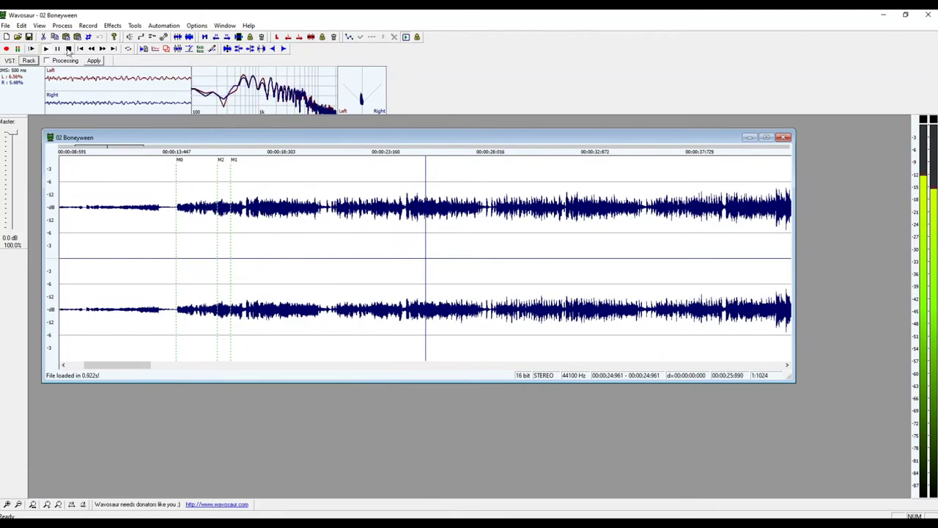
left_click(68, 48)
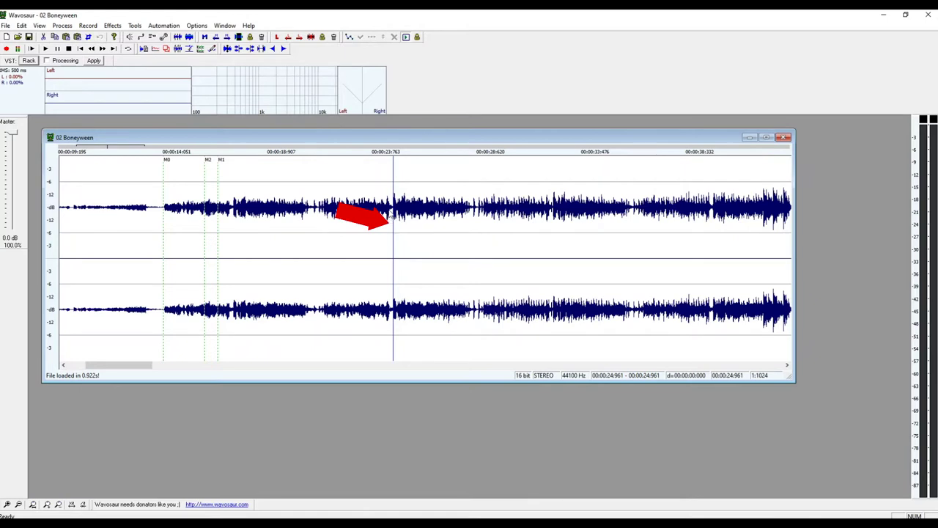
Create a new marker near the end of the 02 Boneyween track.
right_click(393, 210)
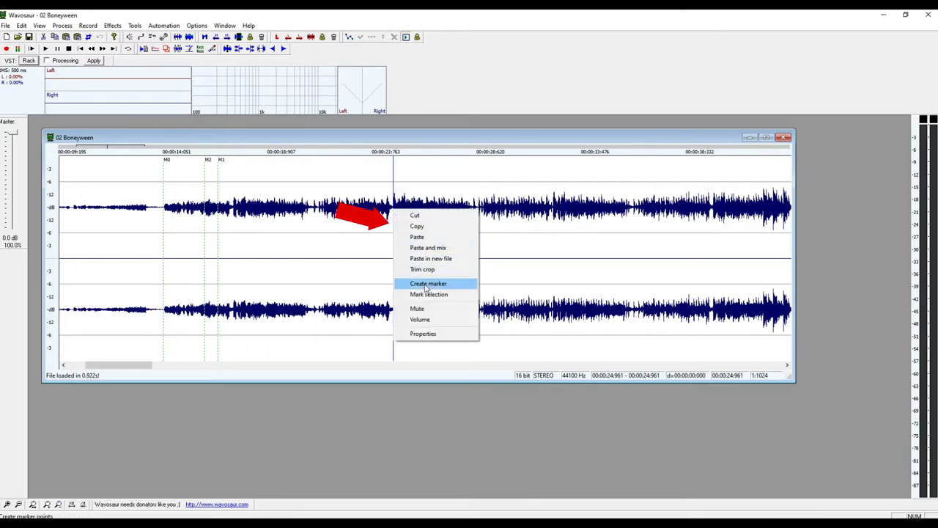
left_click(378, 378)
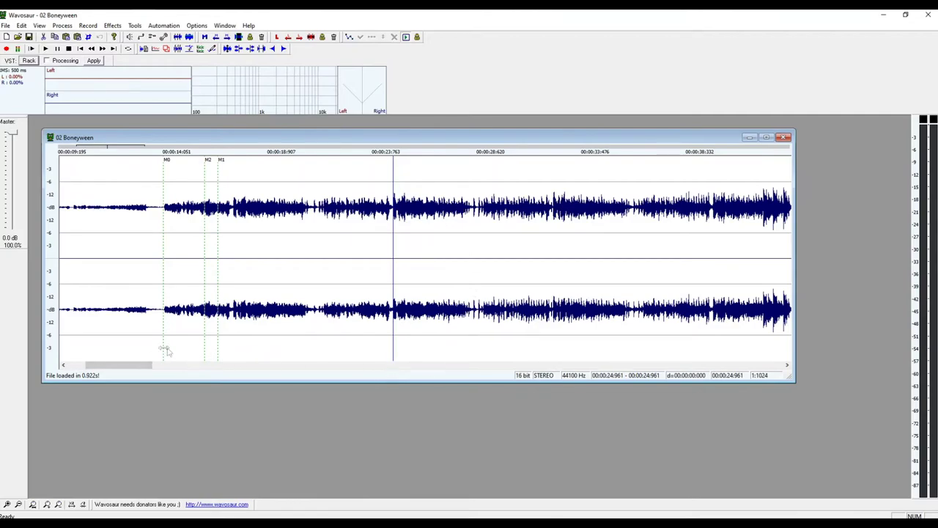
left_click_drag(142, 364, 798, 386)
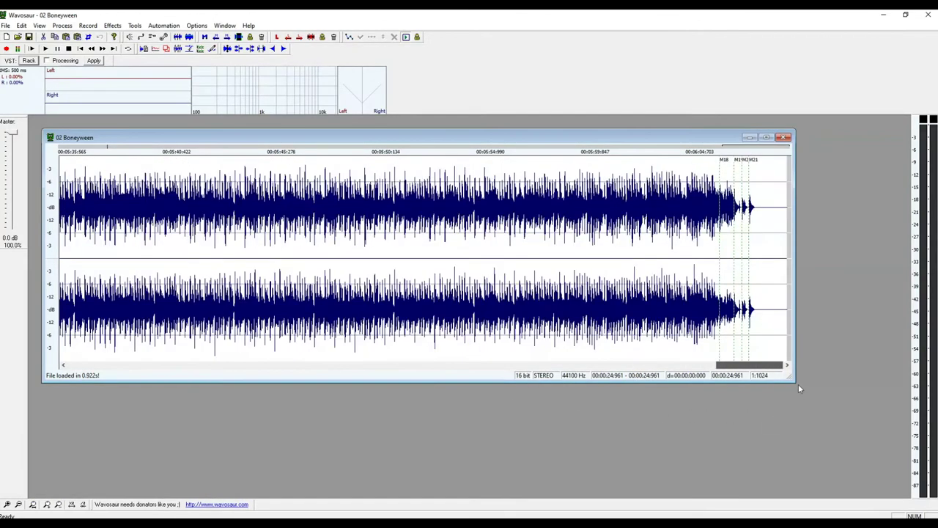
right_click(759, 211)
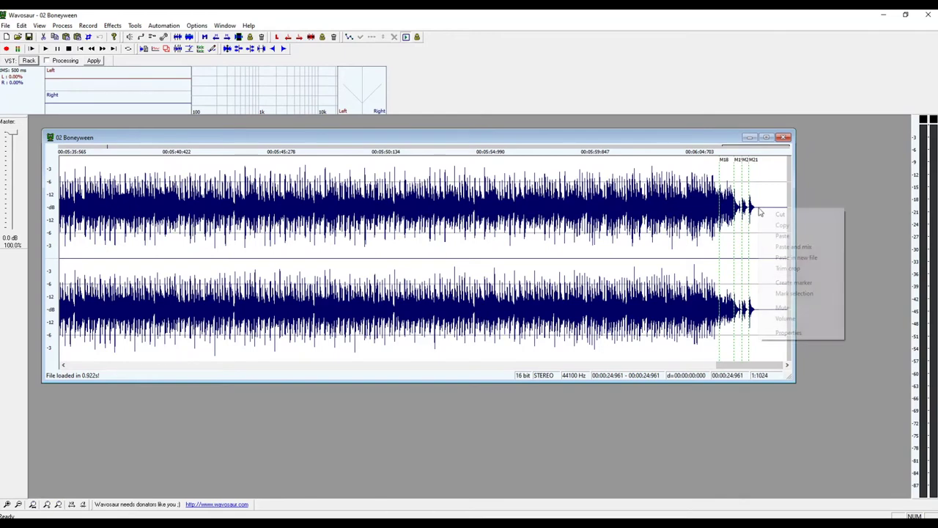
left_click(812, 284)
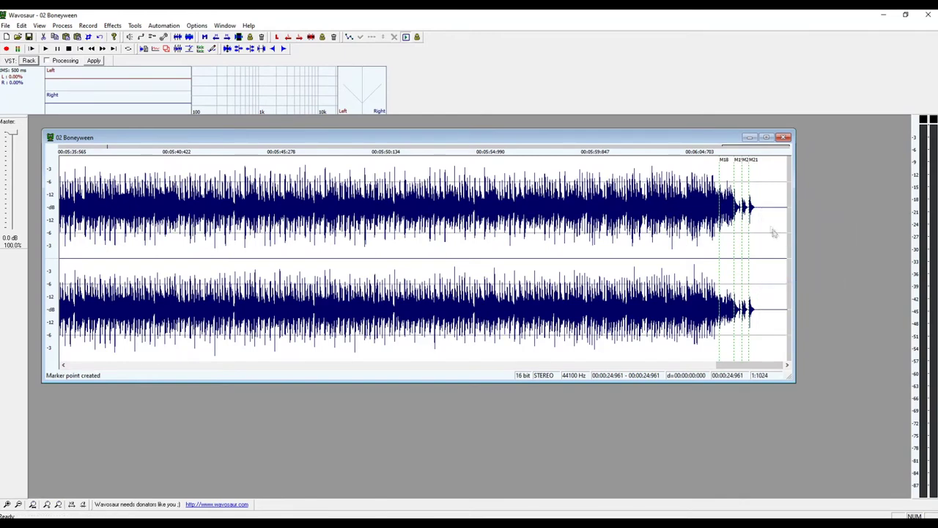
Undo the extra marker M23 added past the song's end with Ctrl+Z.
left_click(761, 209)
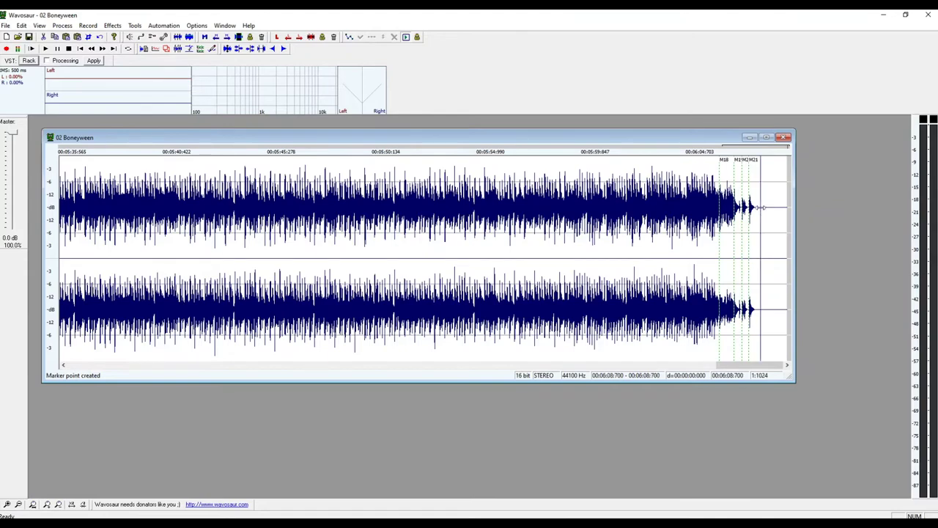
right_click(759, 210)
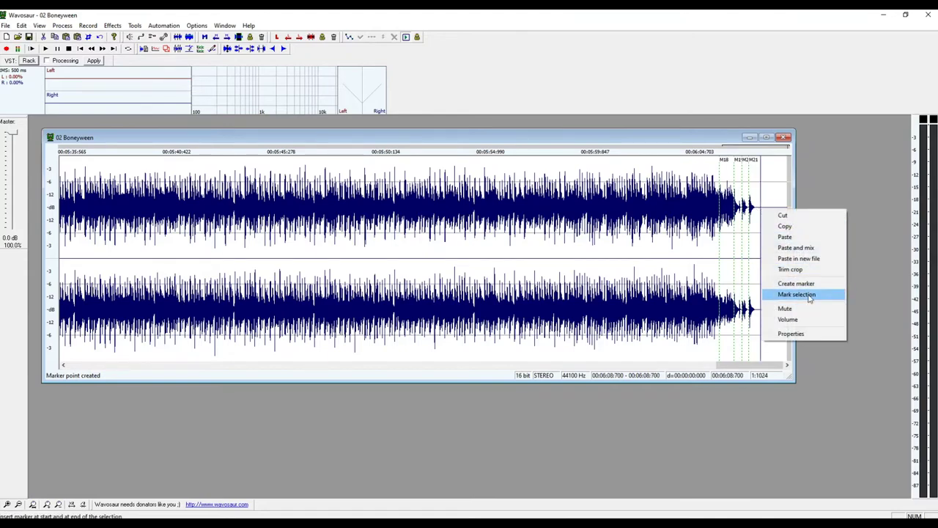
left_click(809, 288)
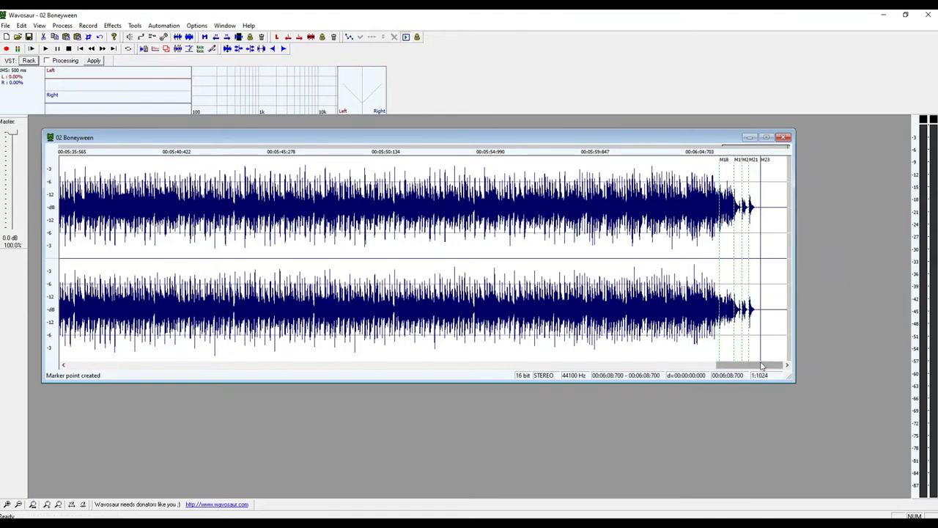
mouse_move(764, 365)
left_mouse_down()
mouse_move(746, 365)
mouse_move(764, 365)
left_mouse_up()
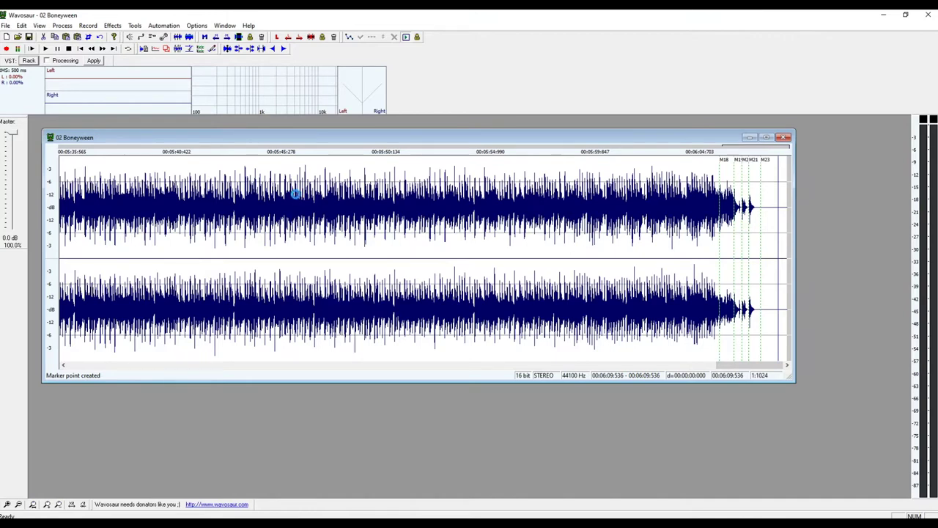
key("ctrl+z")
key("ctrl+z")
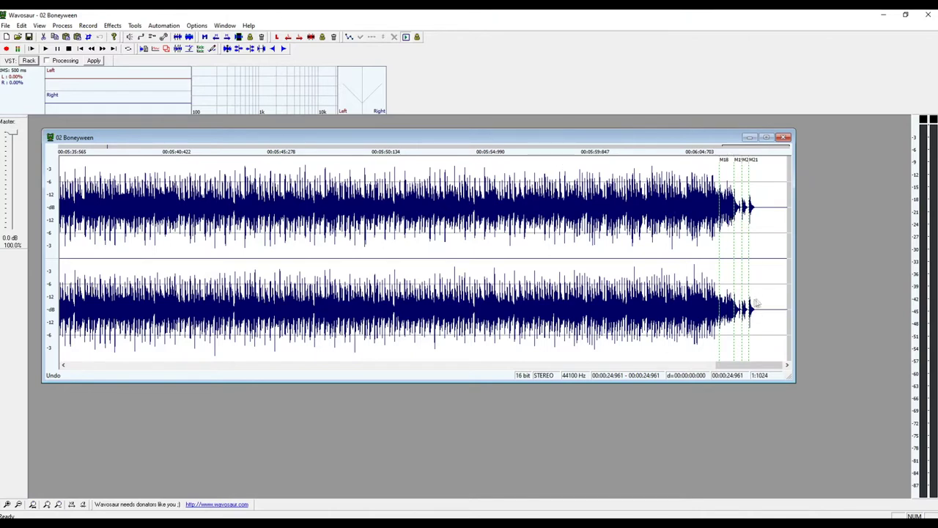
Zoom into the file's end to check markers M20 and M21 near 06:08.
key("Home")
scroll(745, 215, "down", 3)
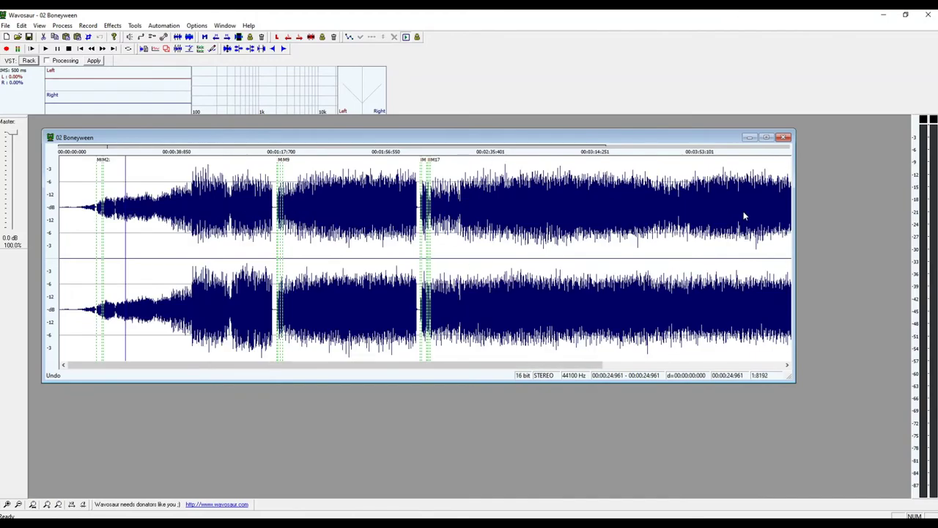
left_click_drag(548, 365, 654, 369)
scroll(654, 369, "up", 7)
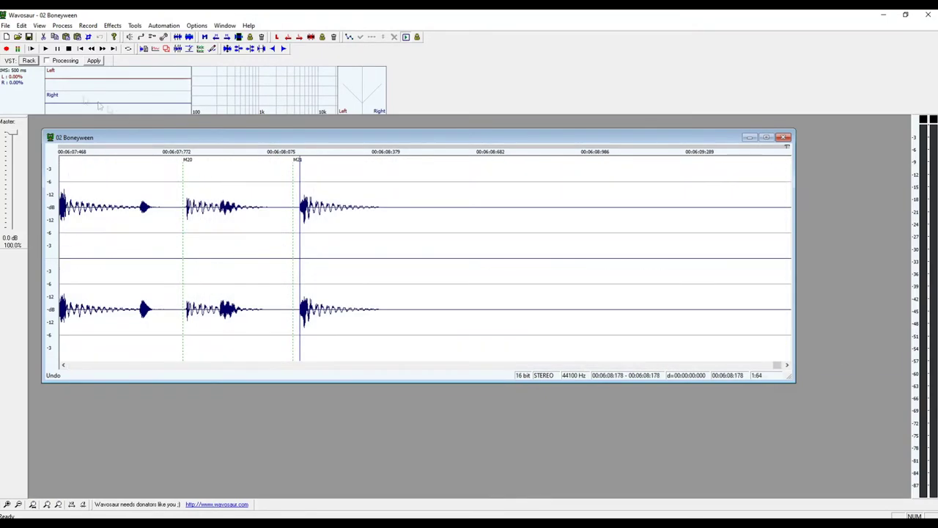
left_click(5, 25)
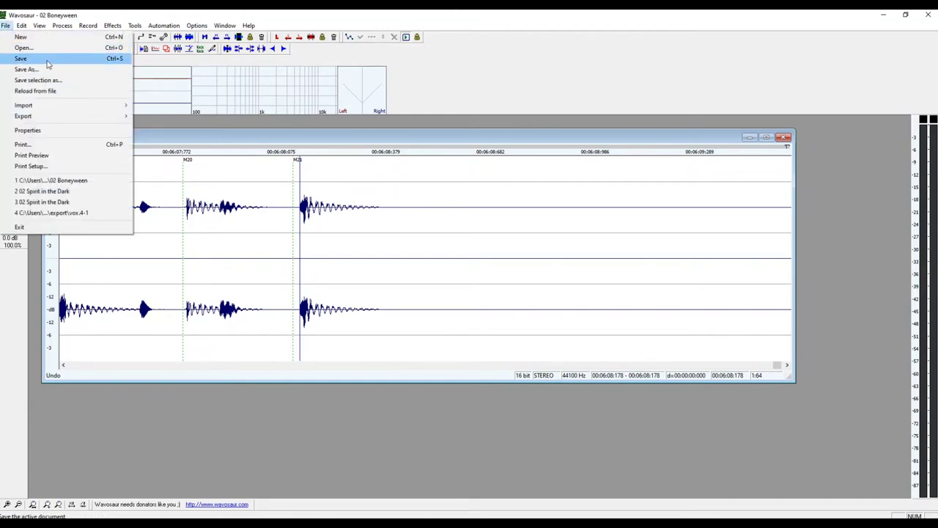
Save 02 Boneyween with its new markers using File > Save.
left_click(47, 61)
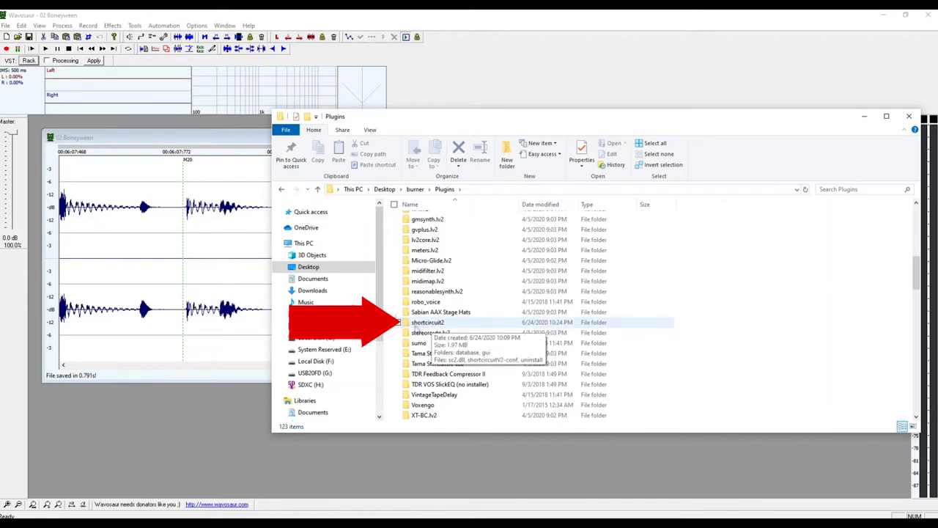
Open the shortcircuit2\database\samples folder from the Plugins folder.
left_click(418, 327)
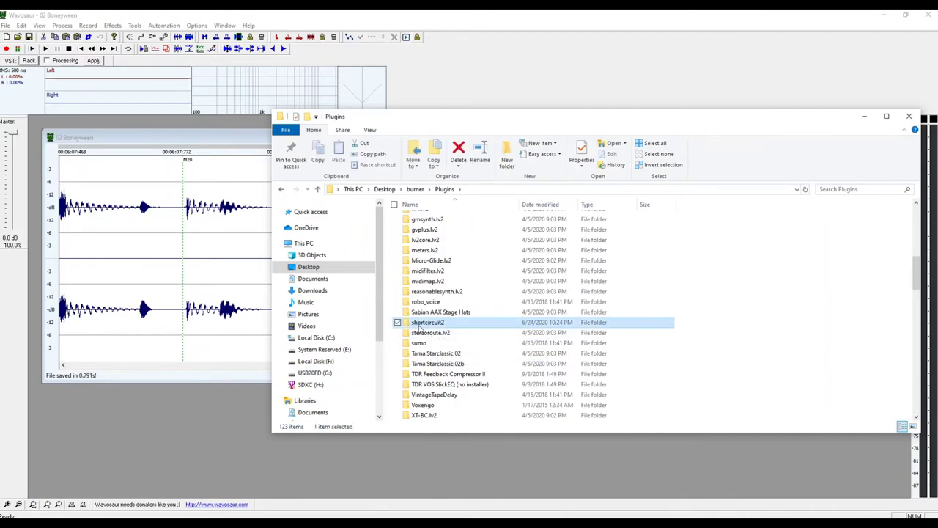
double_click(422, 326)
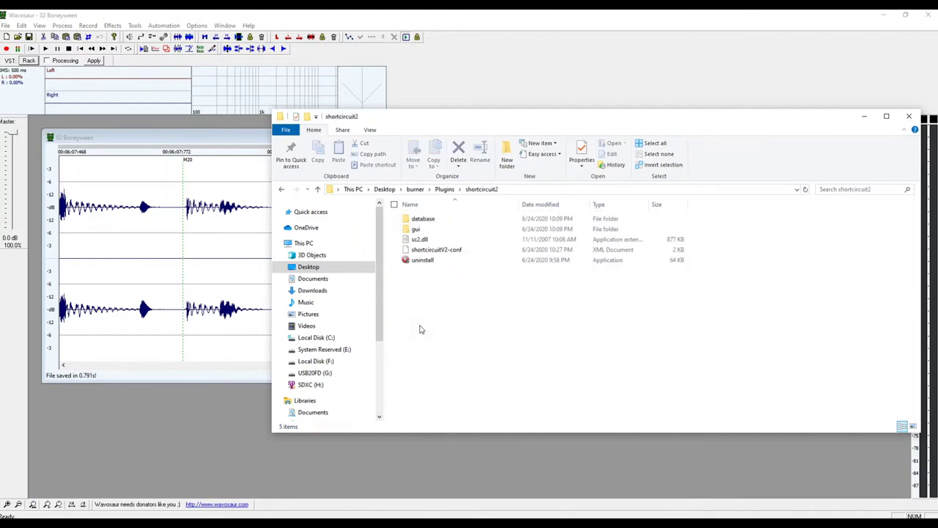
double_click(429, 222)
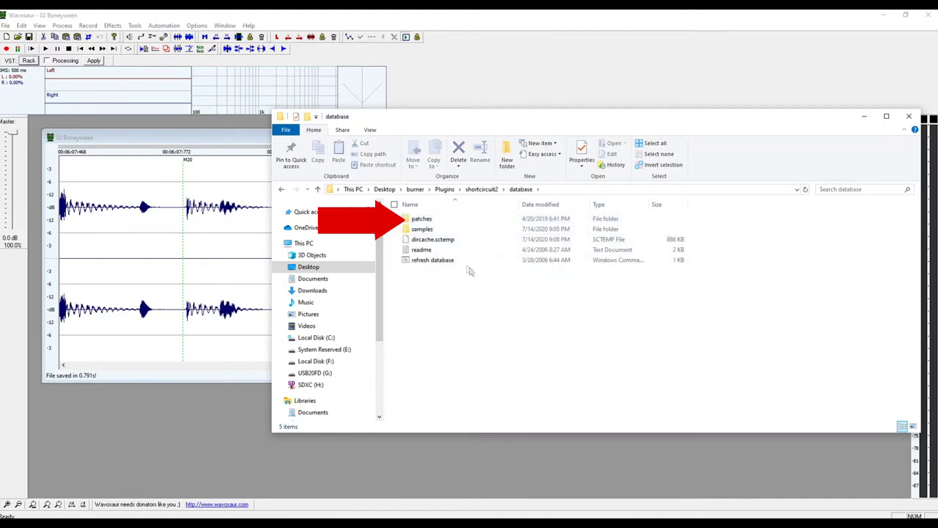
double_click(423, 230)
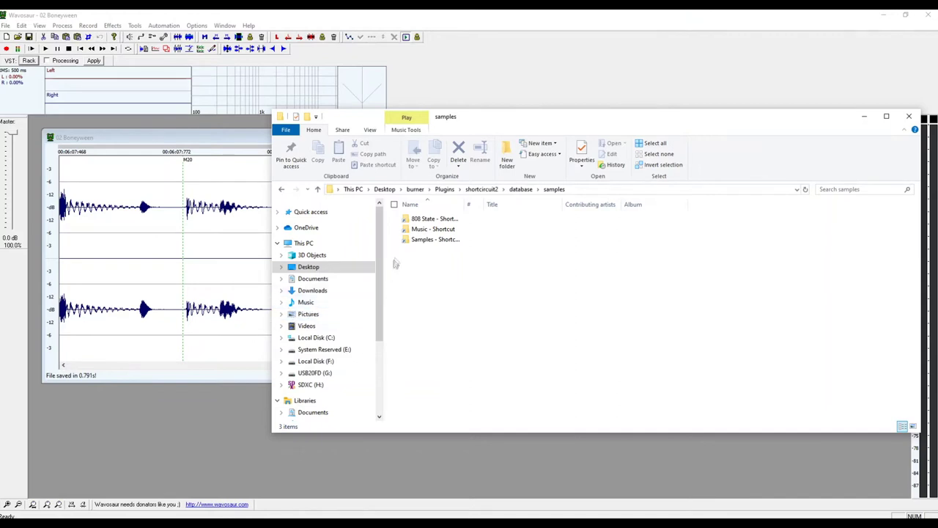
Copy the Music\808 State folder and paste it as a shortcut into samples.
right_click(444, 266)
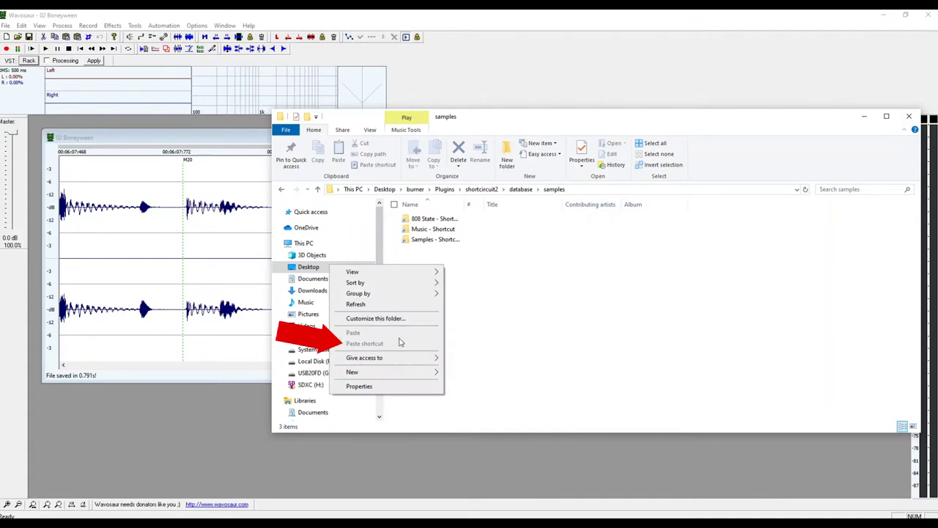
left_click(605, 354)
left_click(282, 303)
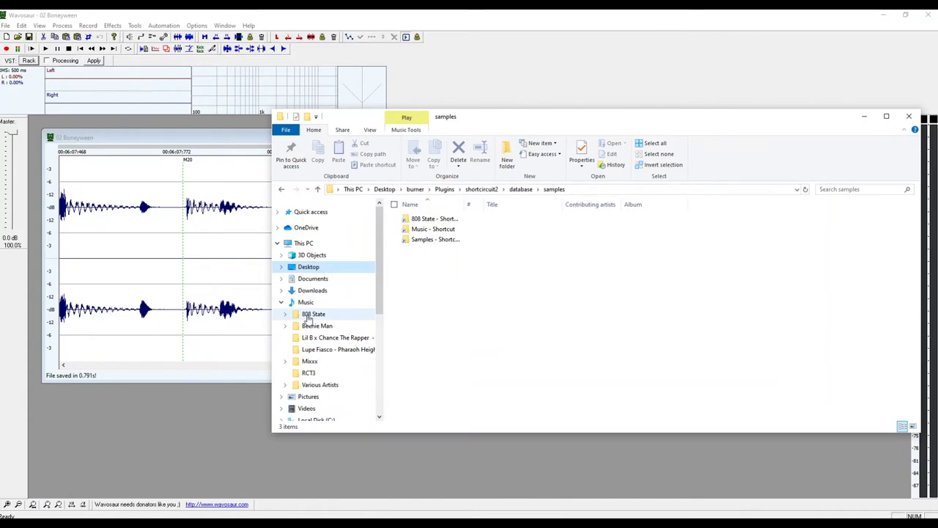
right_click(308, 318)
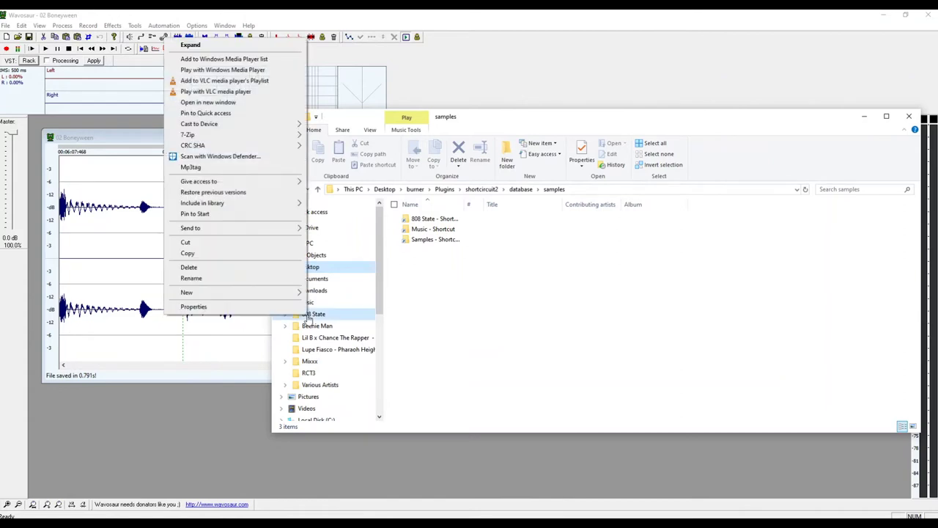
left_click(220, 255)
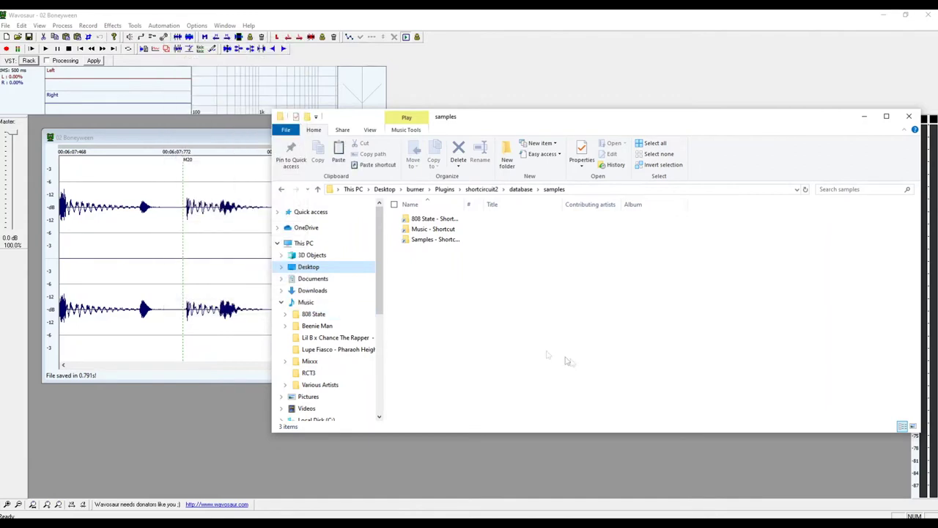
right_click(444, 261)
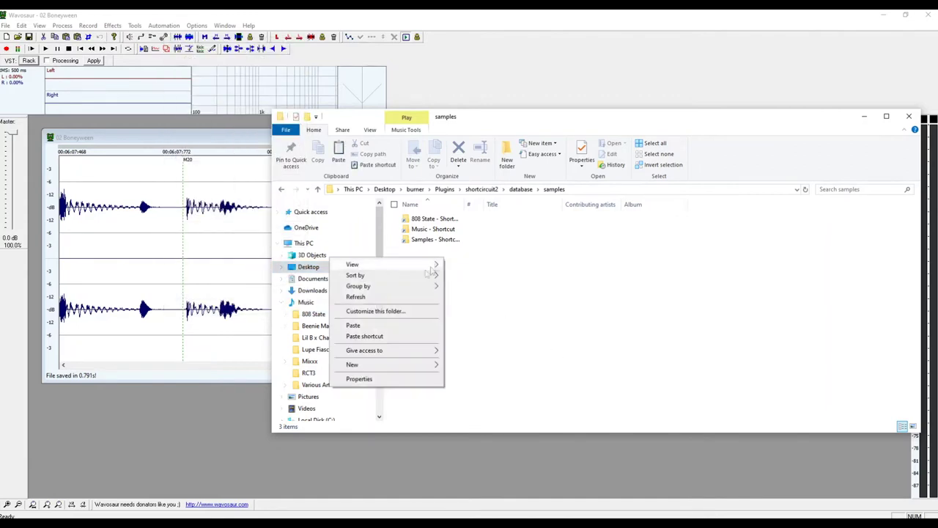
left_click(399, 336)
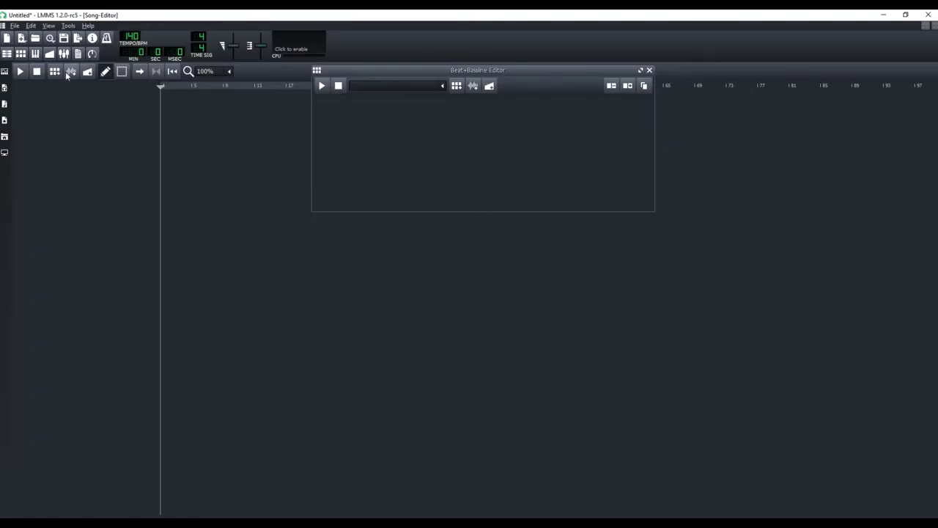
Add a Beat/Bassline track, then drop VeSTige into both the Beat+Bassline Editor and Song Editor.
left_click(57, 72)
double_click(168, 99)
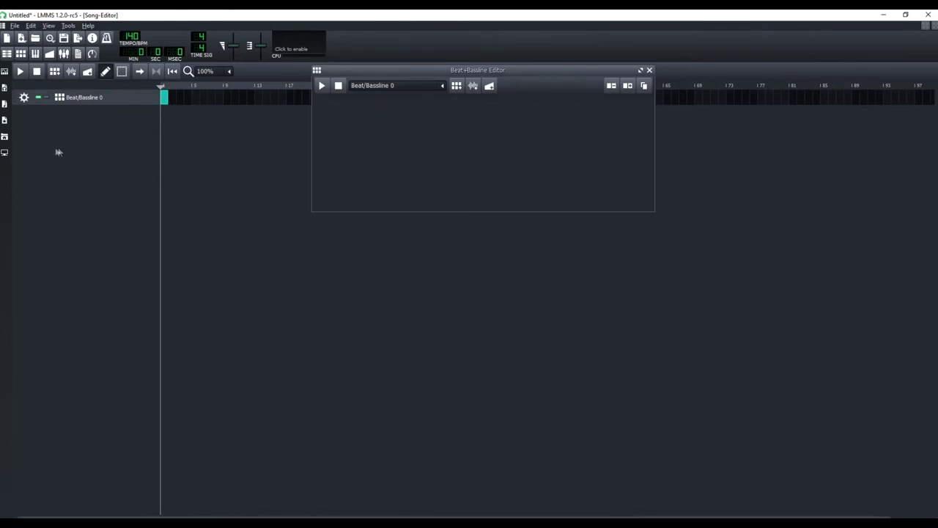
left_click(5, 71)
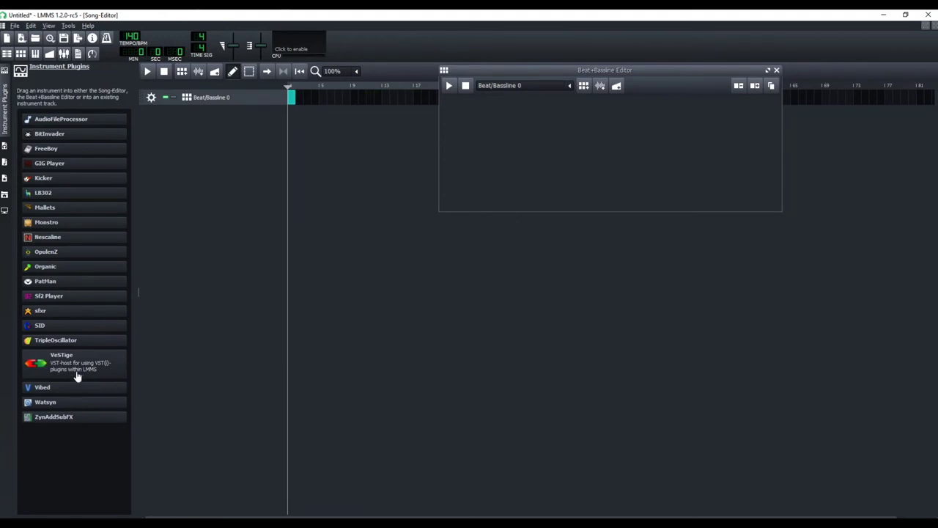
left_click_drag(77, 375, 526, 128)
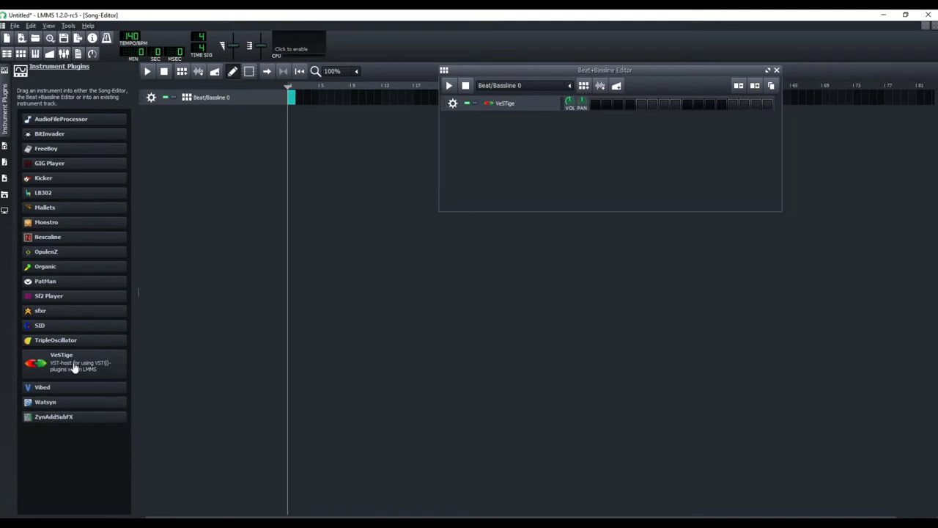
left_click_drag(73, 368, 199, 162)
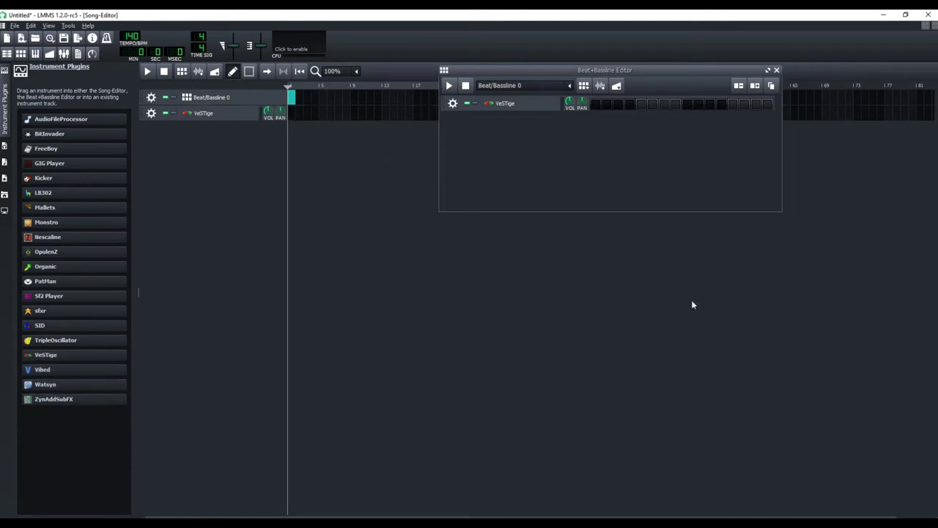
Load sc2.dll from the Plugins\shortcircuit2 folder into the VeSTige instrument.
left_click(510, 104)
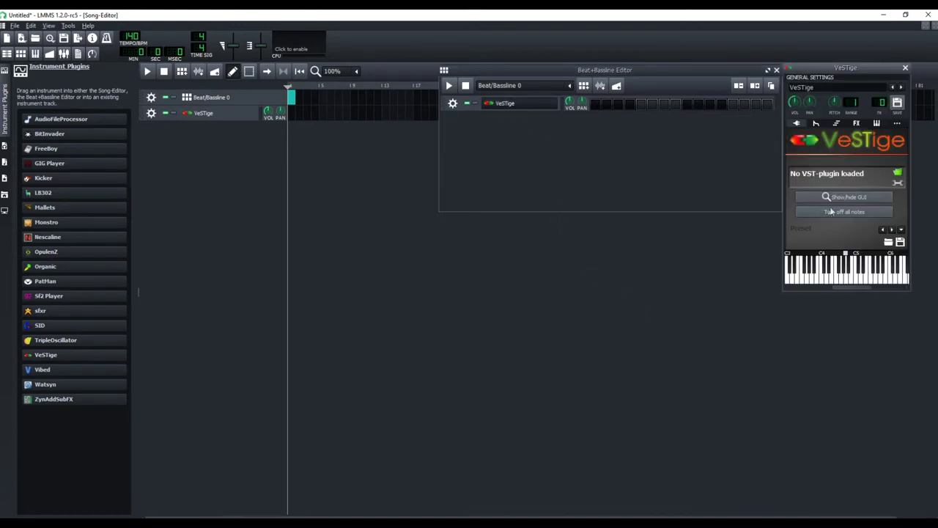
left_click(898, 172)
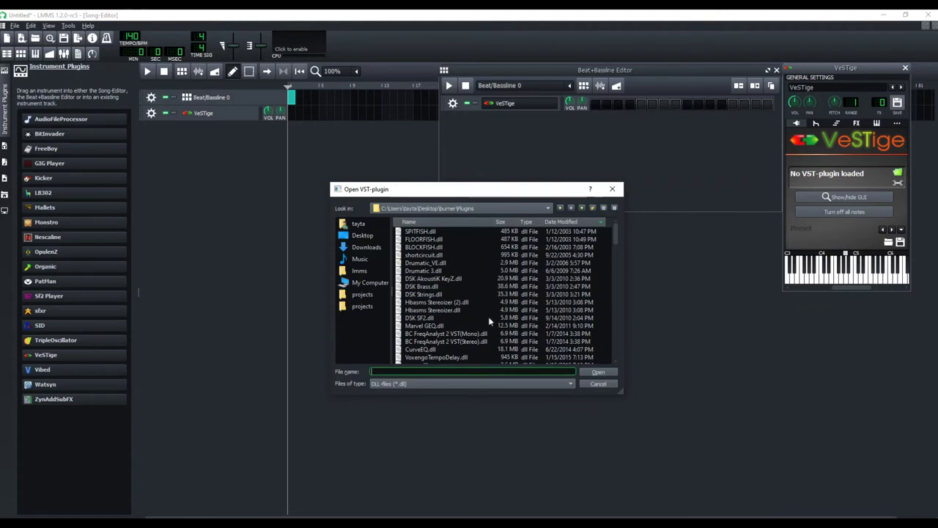
scroll(460, 329, "down", 5)
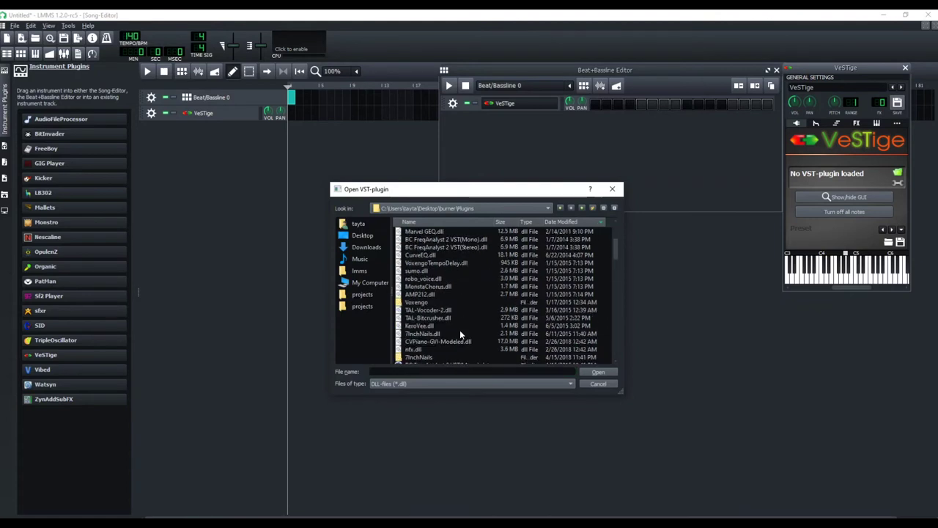
scroll(462, 328, "up", 5)
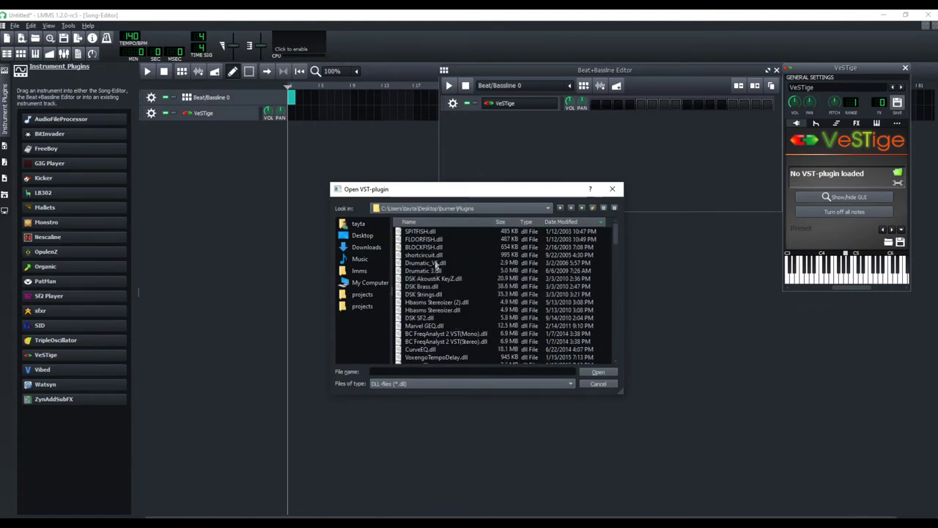
scroll(463, 319, "down", 5)
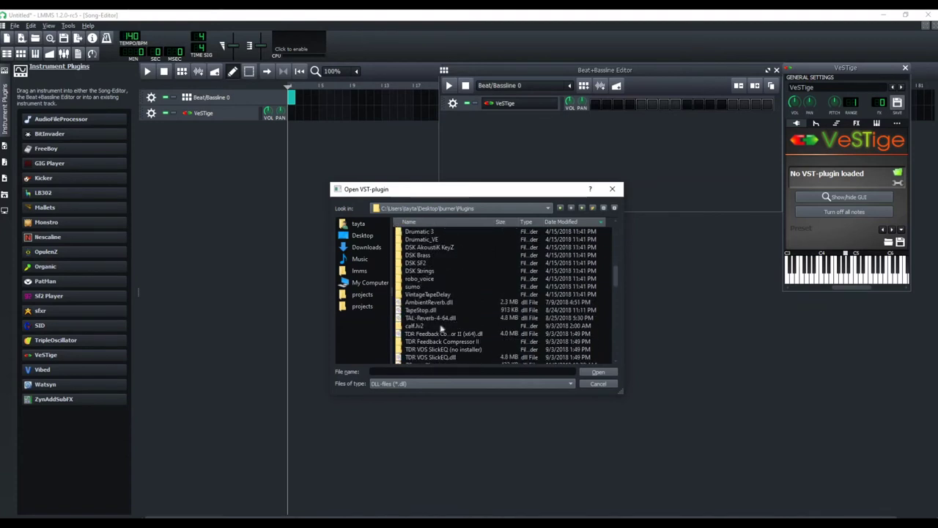
scroll(434, 332, "down", 6)
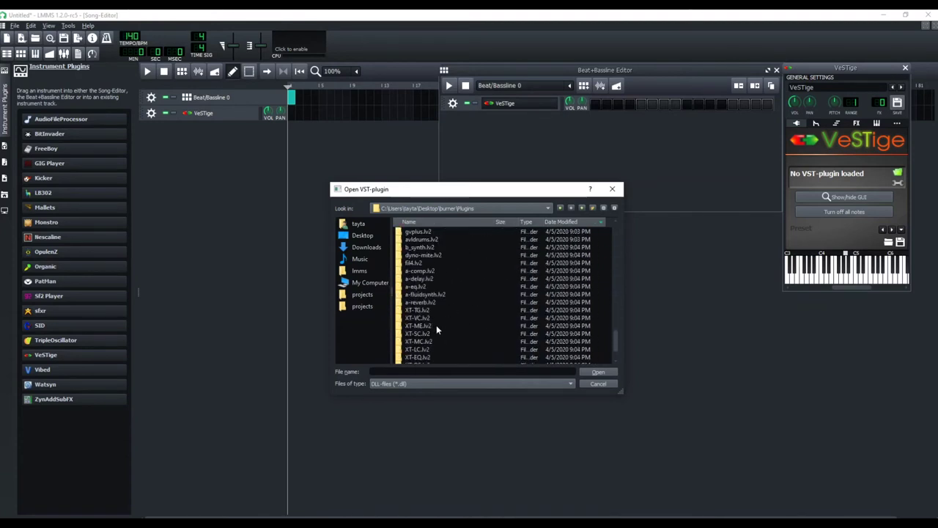
double_click(416, 357)
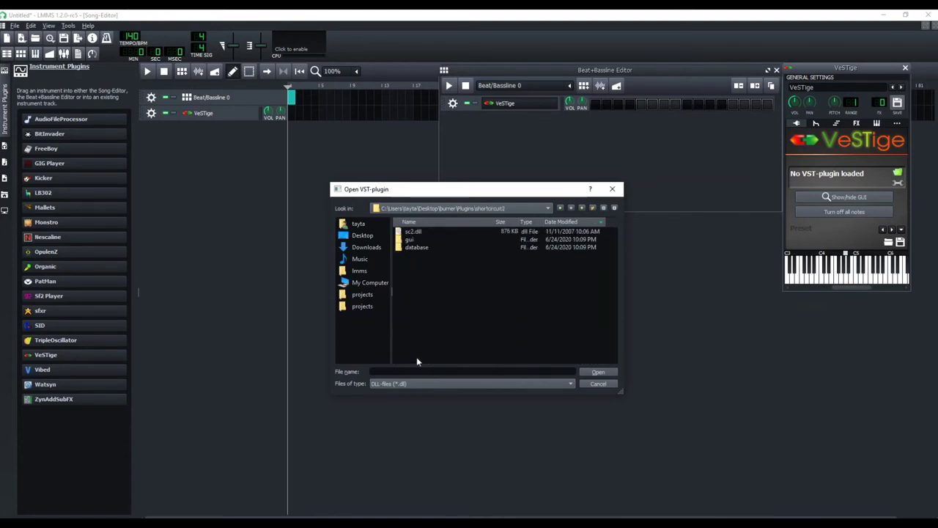
left_click(437, 233)
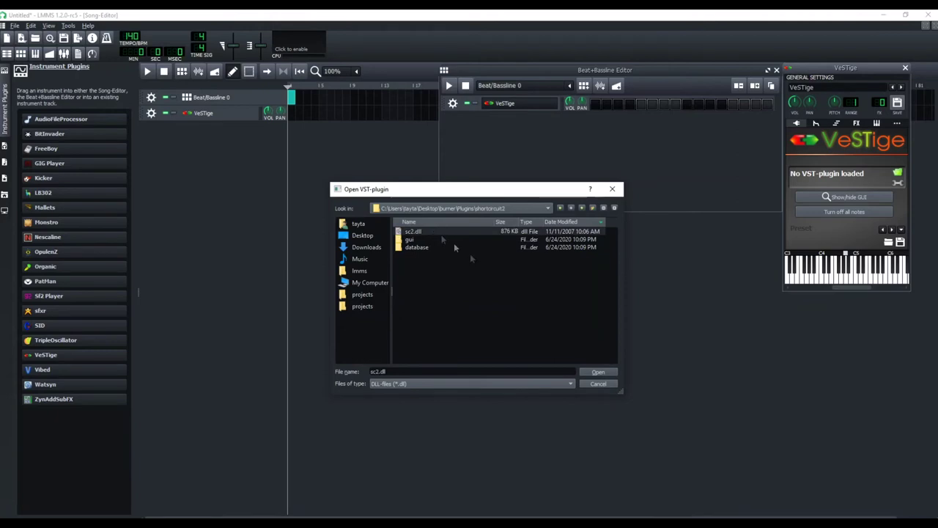
left_click(598, 373)
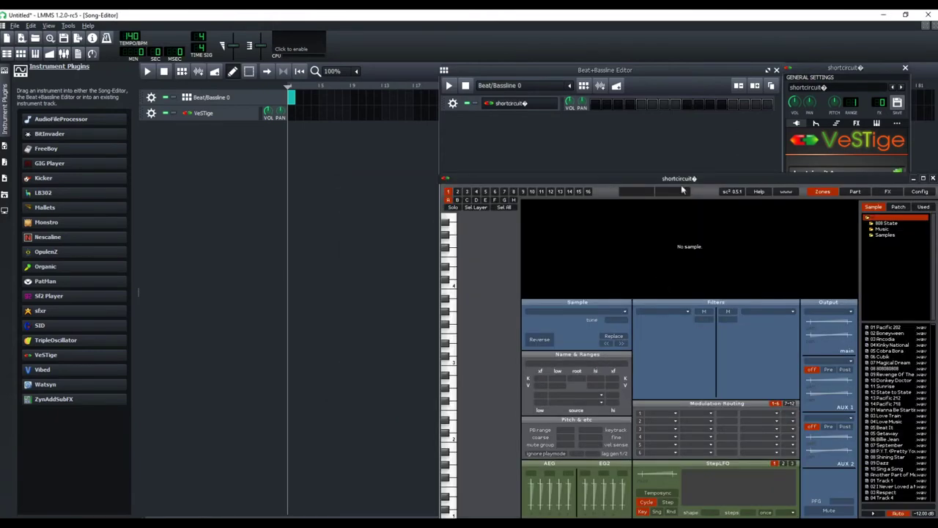
left_click_drag(681, 185, 496, 82)
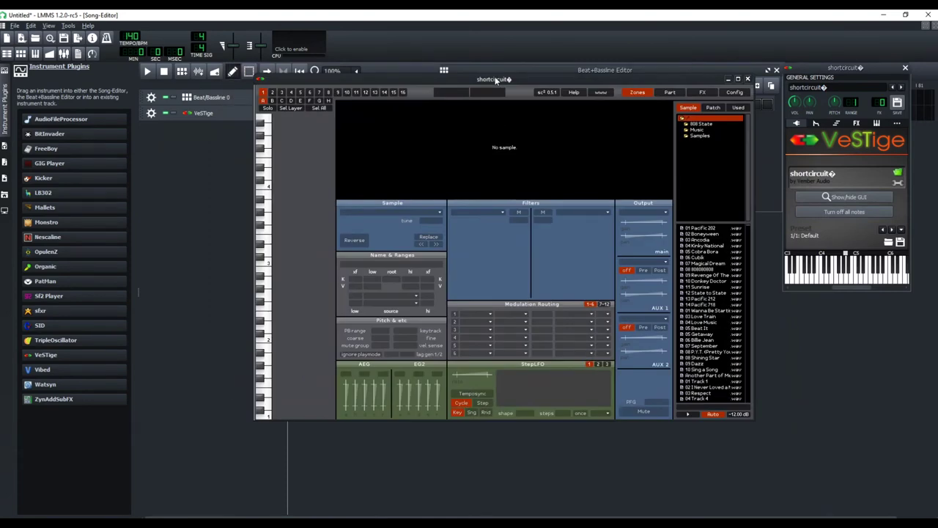
Refresh ShortCircuit 2's sample database and list the 808 State folder's .wav tracks.
right_click(708, 176)
left_click(711, 176)
left_click(707, 125)
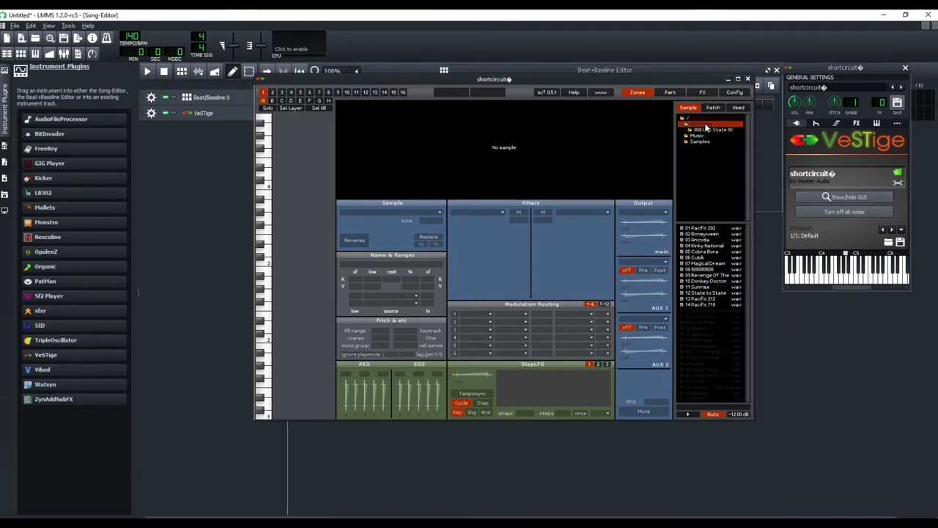
Map 02 Boneyween onto the keyboard as sliced zones and nudge one slice point later.
left_click(711, 235)
left_click_drag(710, 237, 328, 186)
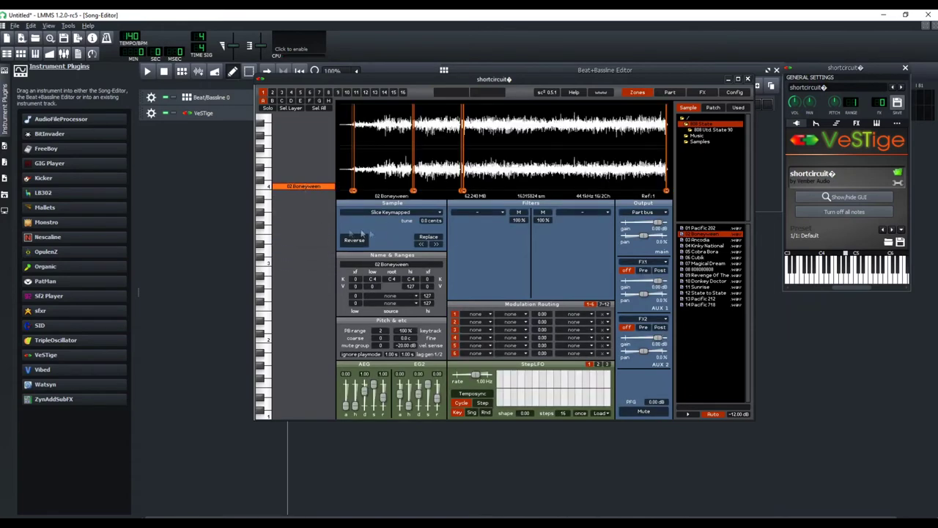
scroll(310, 237, "up", 2)
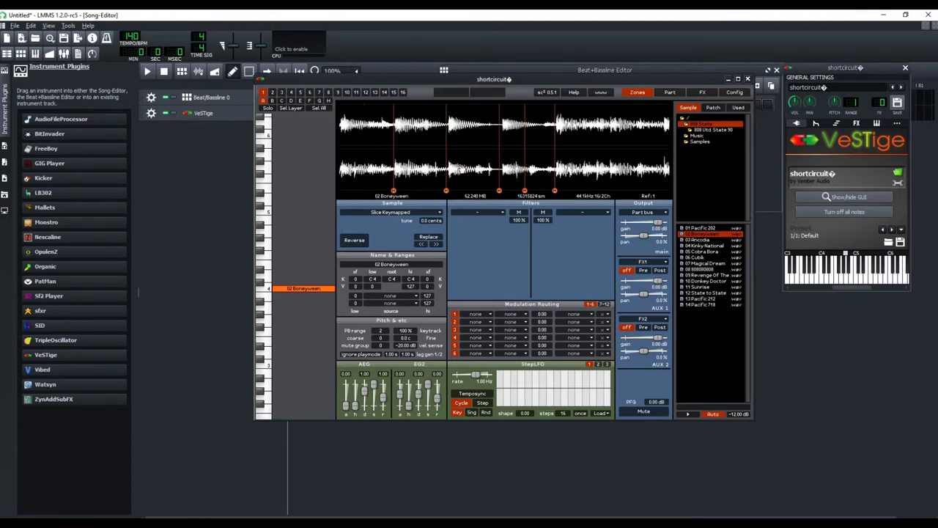
mouse_move(499, 193)
left_mouse_down()
mouse_move(508, 195)
mouse_move(496, 193)
left_mouse_up()
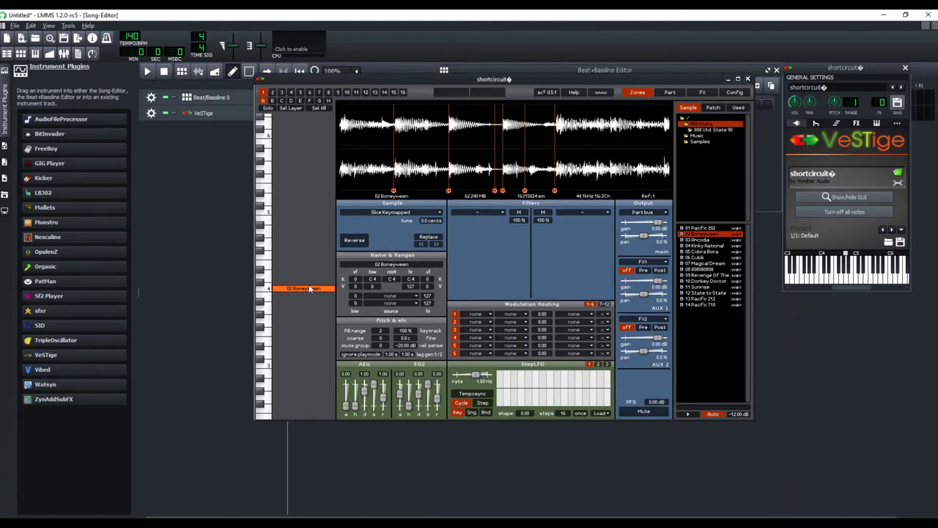
Widen the 02 Boneyween key zone across more keys and shift it down two octaves.
left_click_drag(307, 286, 309, 190)
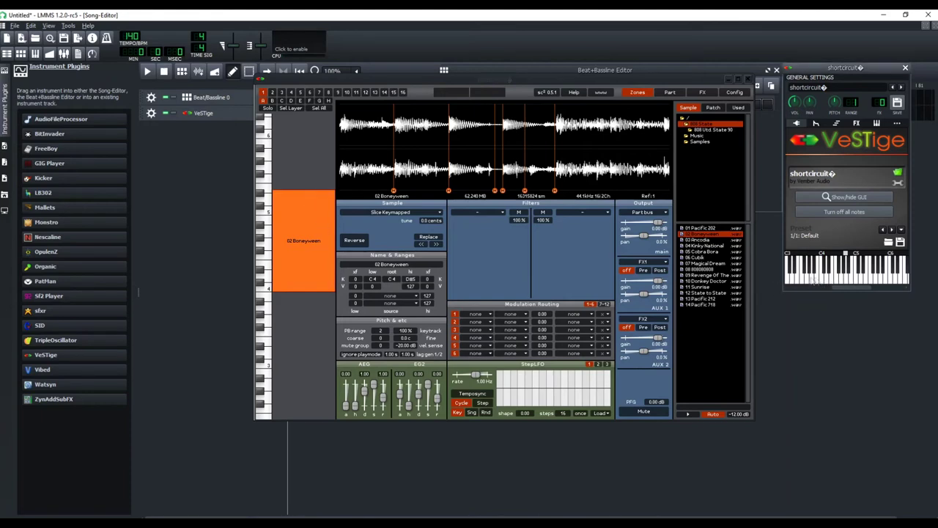
left_click_drag(295, 244, 296, 270)
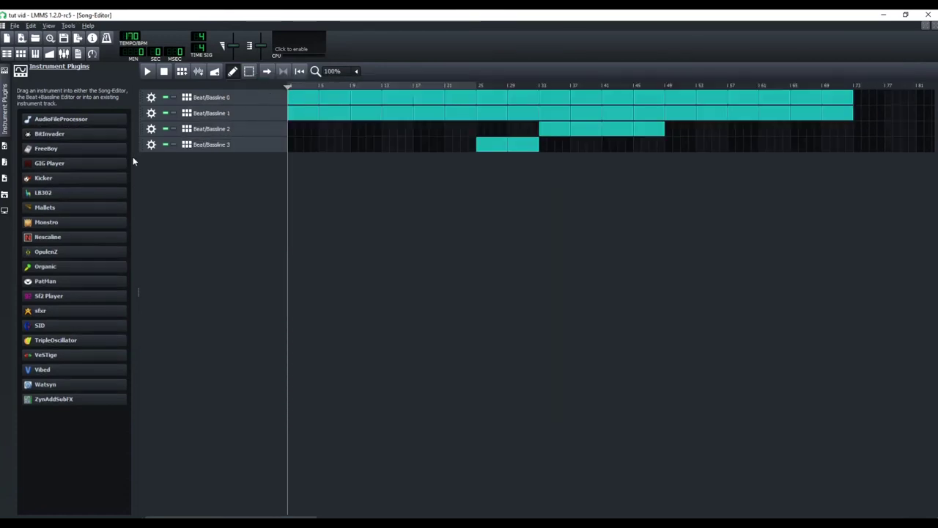
mouse_move(60, 137)
mouse_move(76, 123)
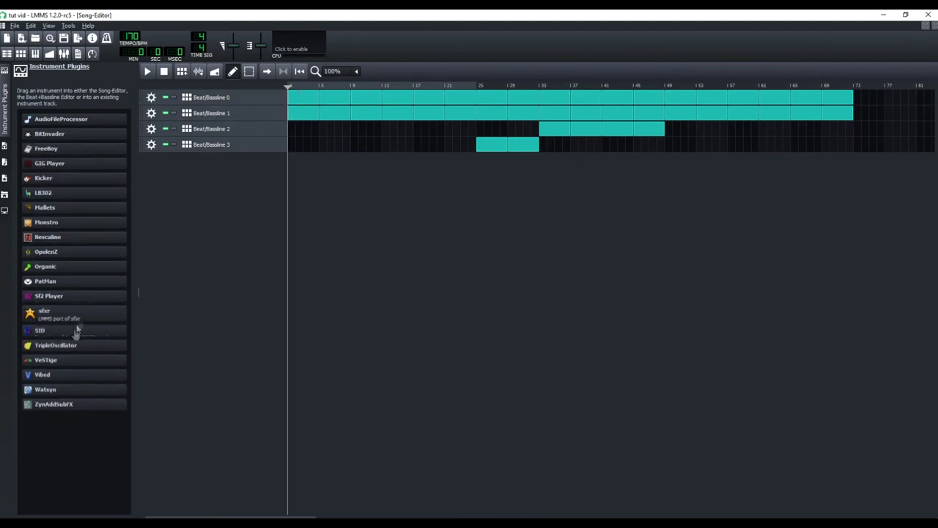
Add a VeSTige track to the tut vid song and load shortcircuit.dll into it.
mouse_move(59, 366)
left_click_drag(59, 366, 241, 178)
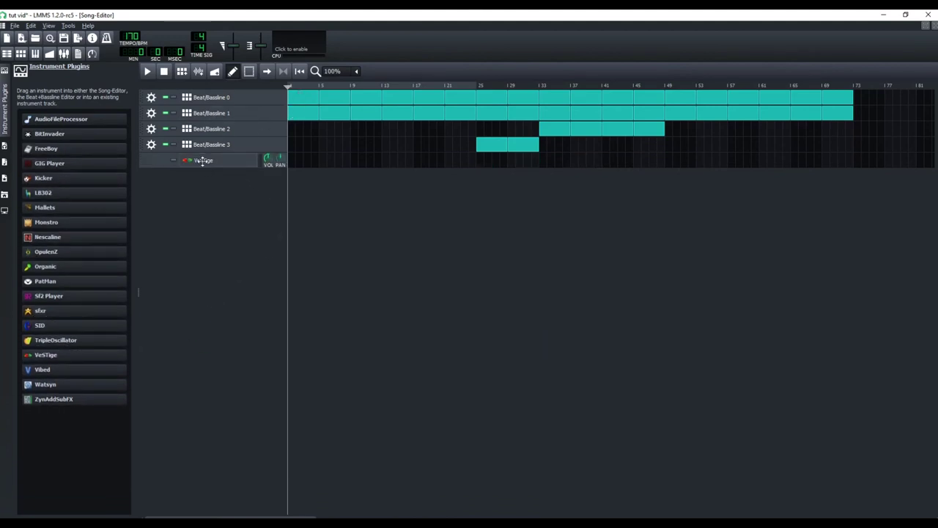
left_click(203, 160)
left_click(254, 403)
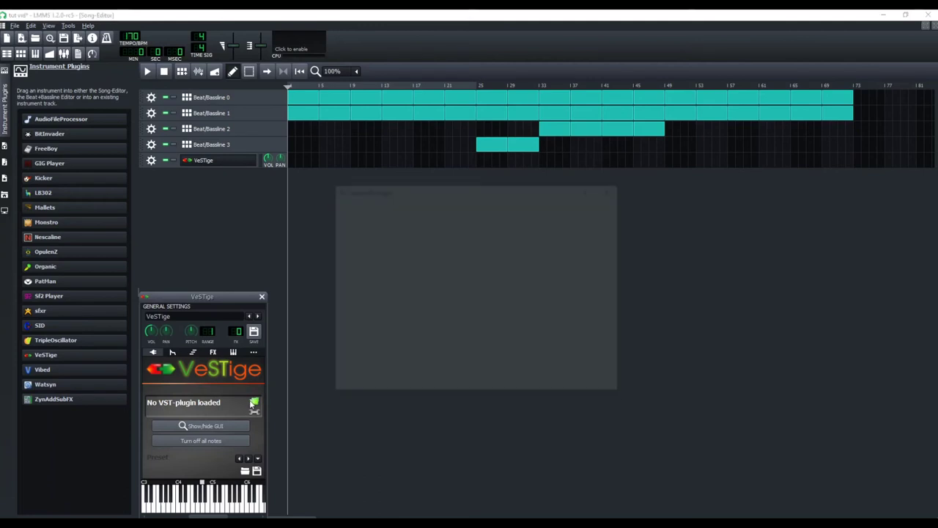
scroll(440, 334, "down", 5)
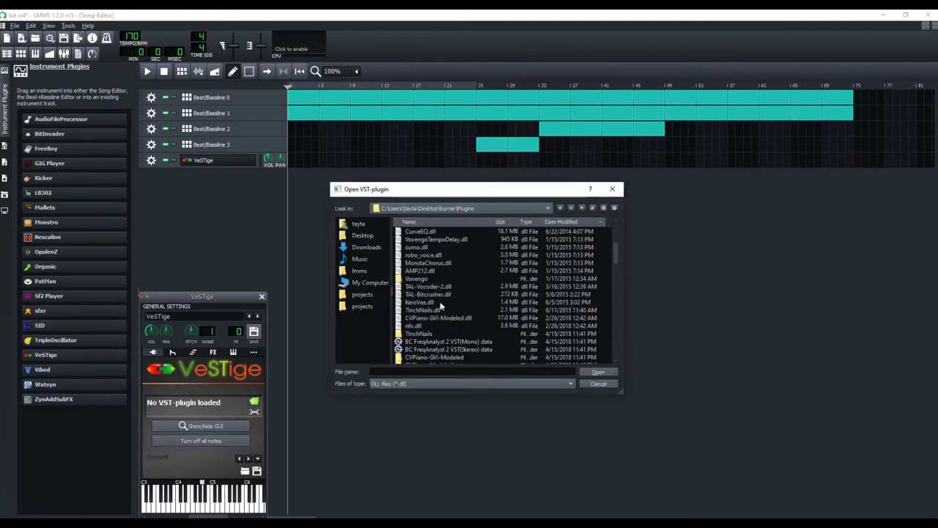
scroll(440, 301, "up", 4)
left_click(436, 231)
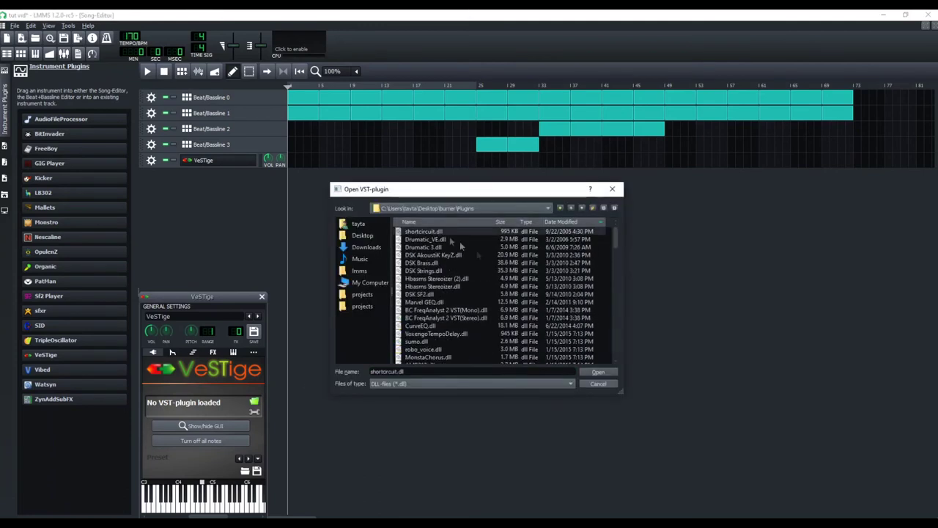
left_click(597, 371)
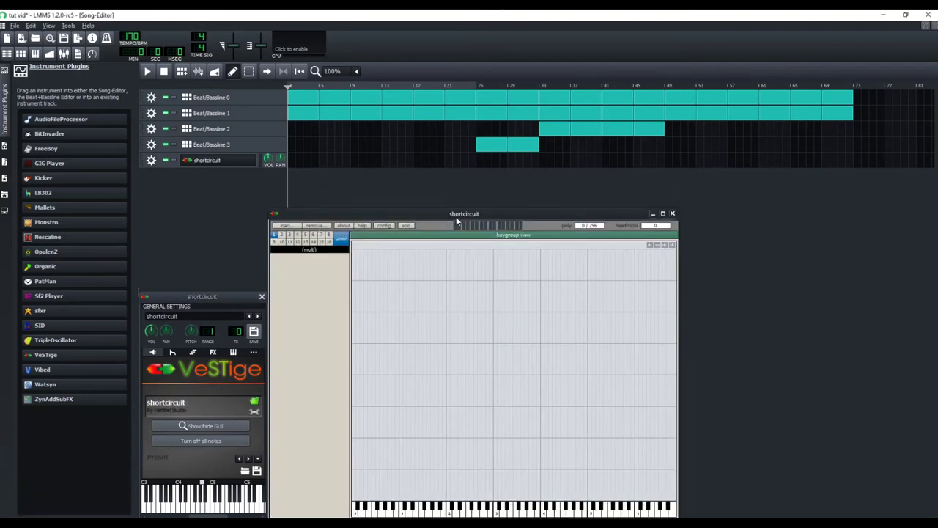
left_click_drag(456, 214, 343, 154)
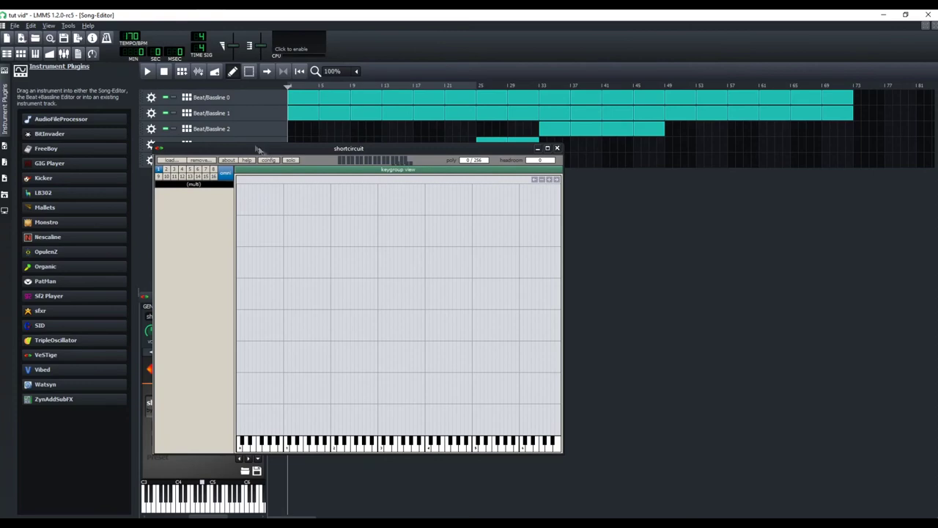
left_click(203, 100)
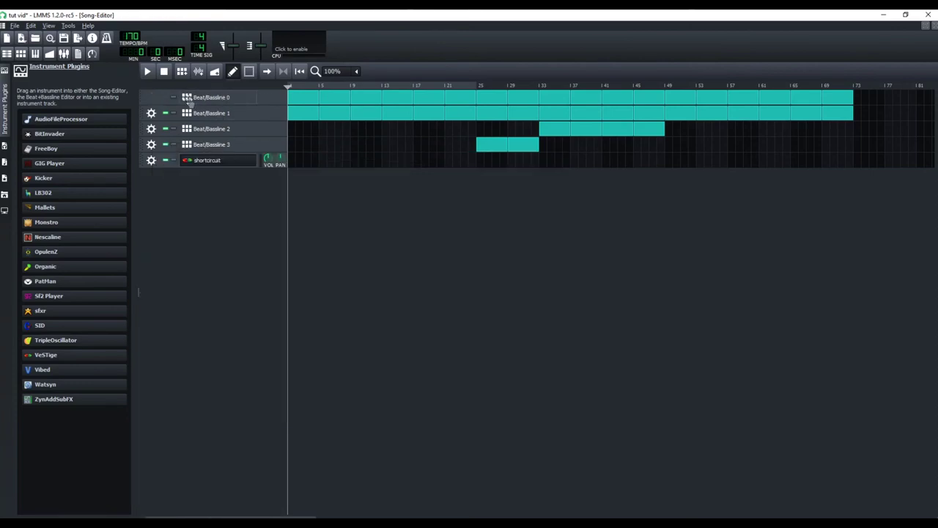
double_click(190, 102)
key("Return")
double_click(312, 103)
left_click(489, 104)
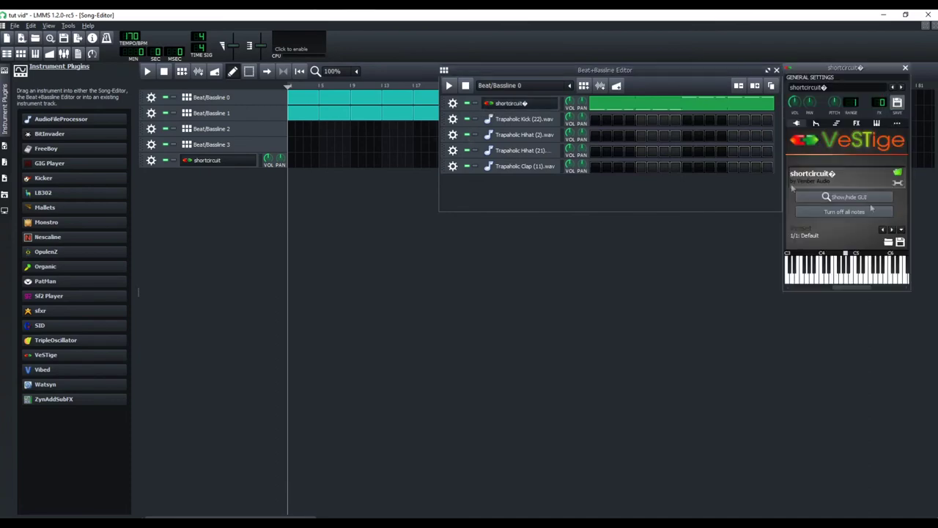
left_click(898, 175)
key("Return")
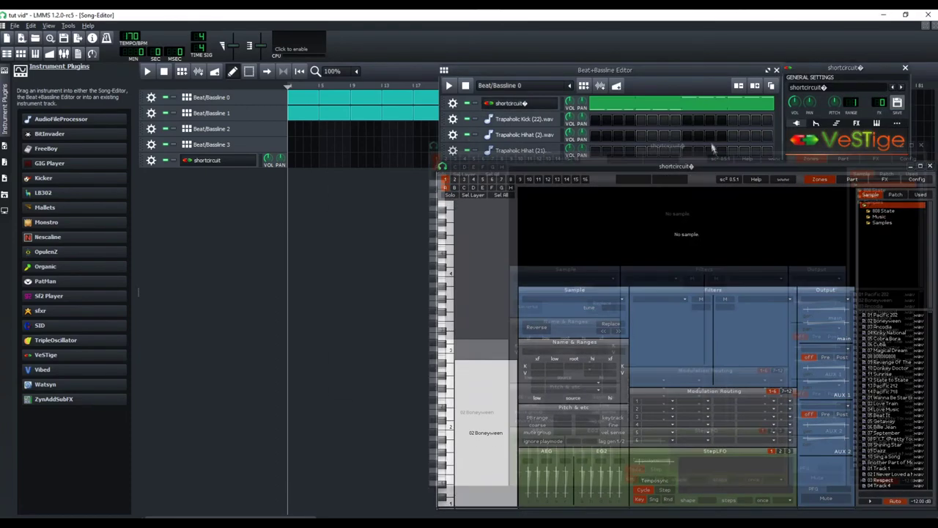
double_click(187, 159)
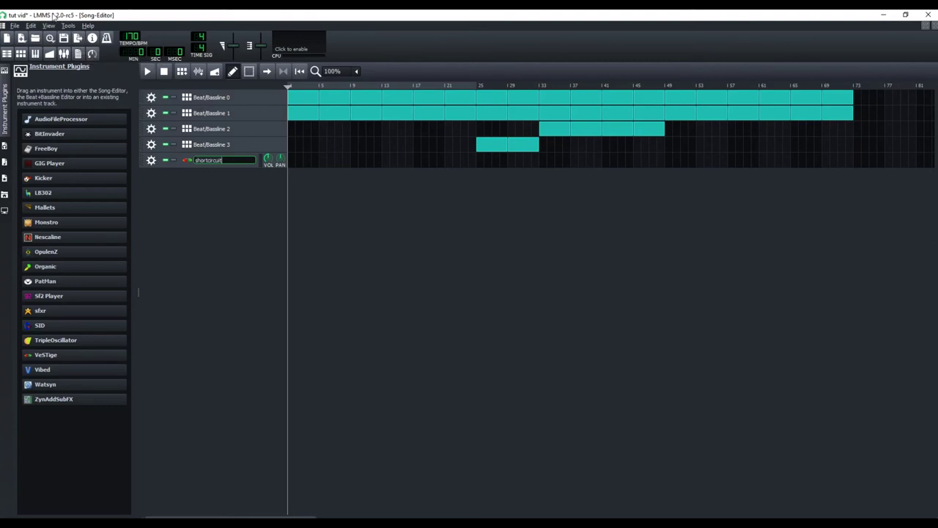
Show Beat/Bassline 0's shortcircuit interface and select the 02 Boneyween zone to view its slices.
double_click(313, 107)
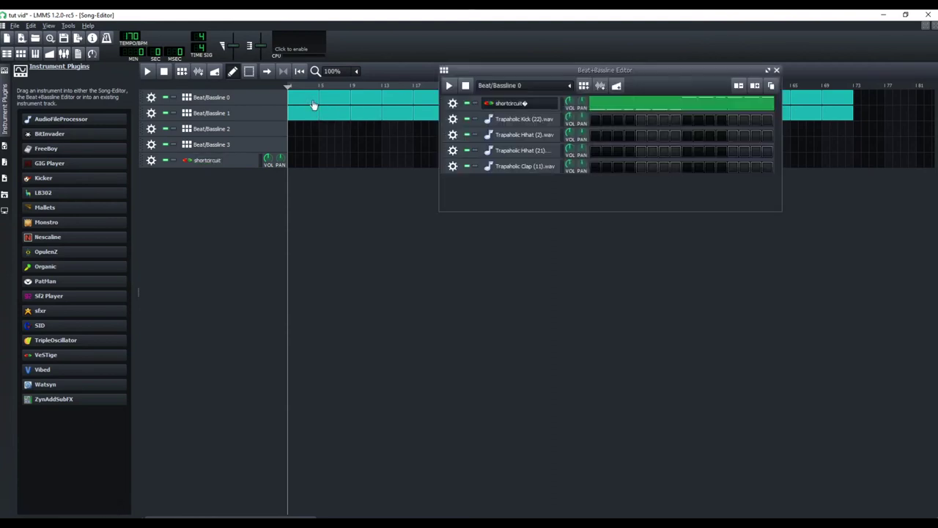
left_click(493, 103)
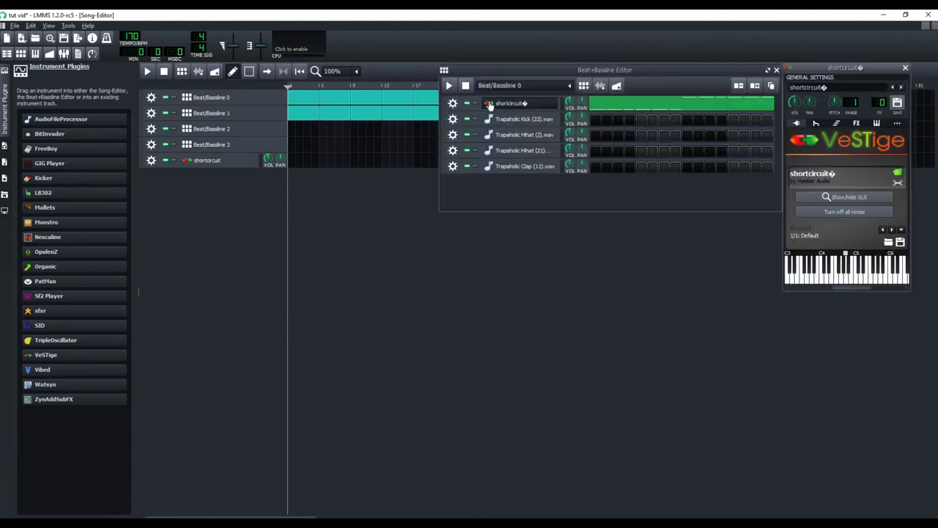
left_click(878, 199)
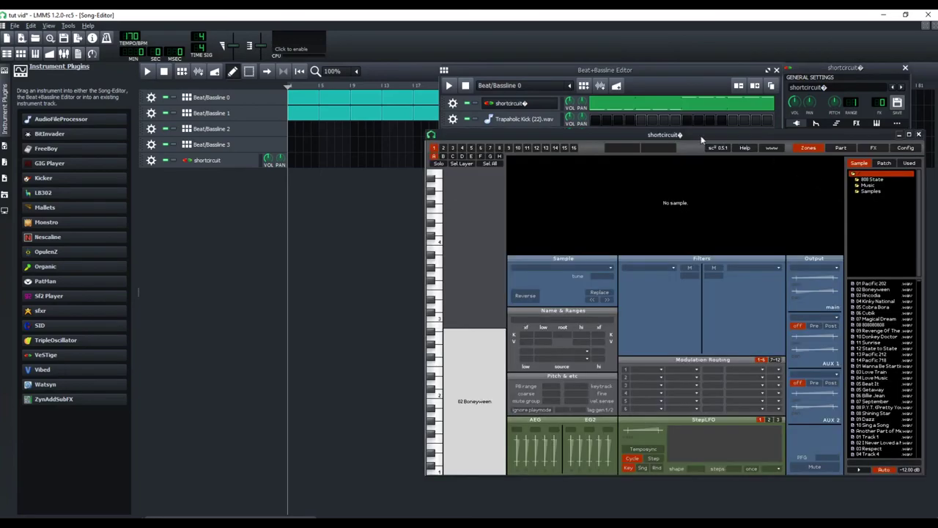
left_click_drag(815, 184, 529, 182)
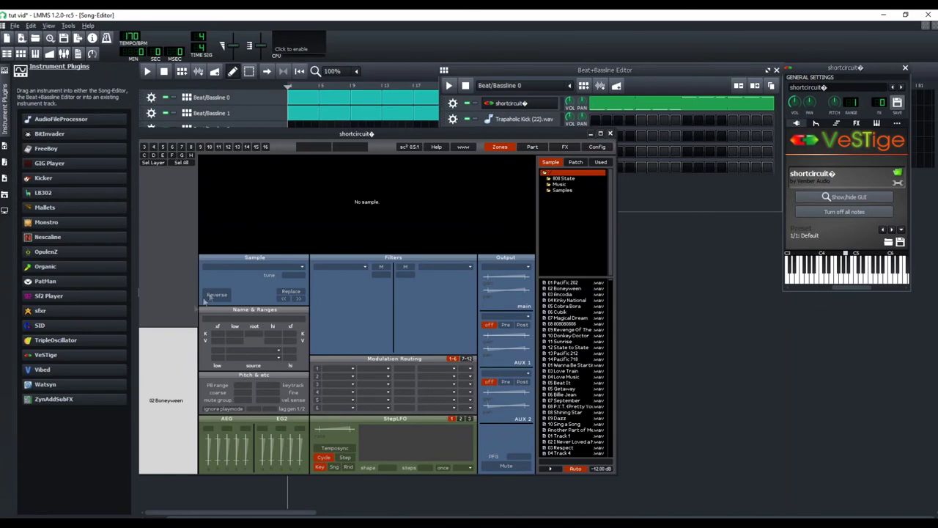
left_click(179, 361)
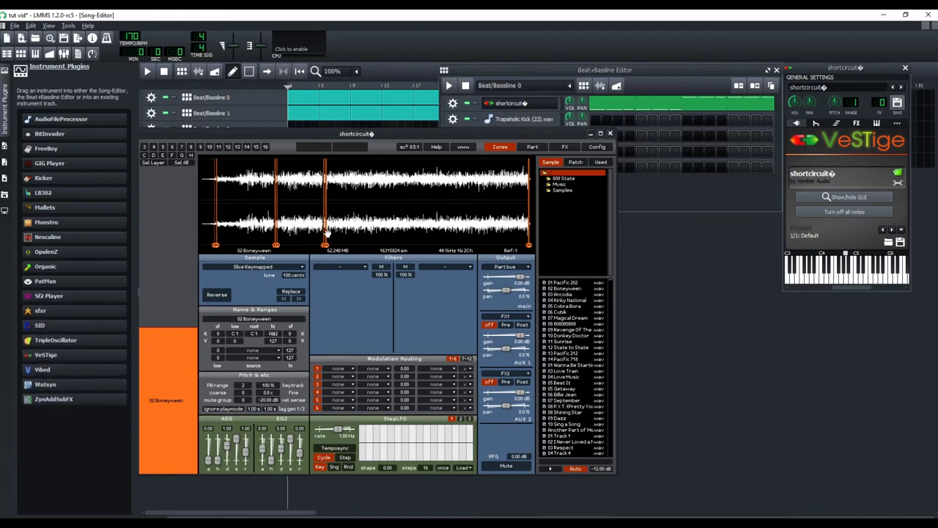
scroll(321, 233, "up", 2)
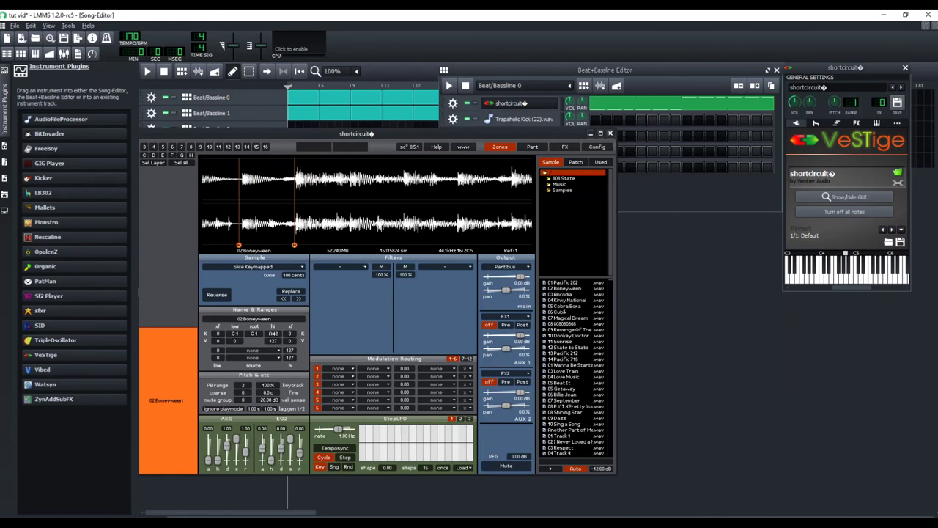
Drag the 02 Boneyween sample's right slice marker slightly to the right.
left_click_drag(293, 246, 296, 250)
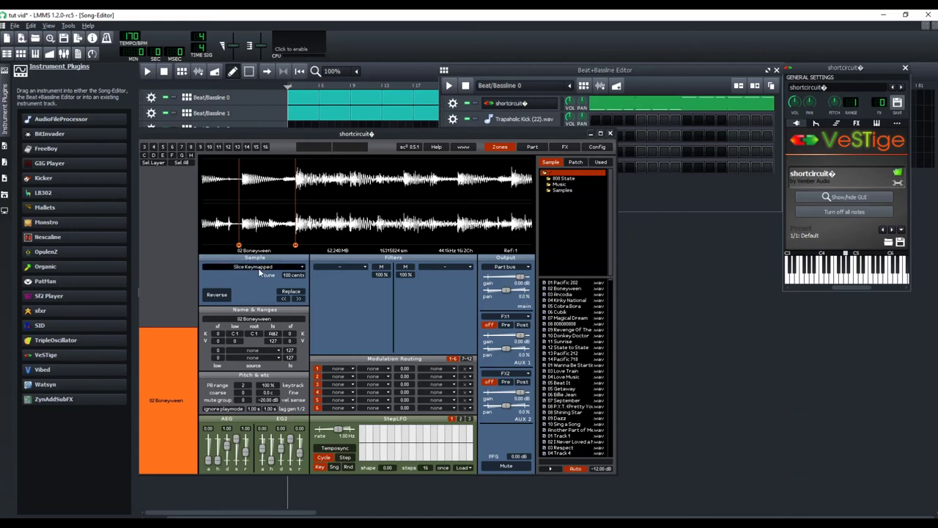
Keep Slice Keymapped playback, adjust the tuning, and move the 02 Boneyween zone up to span C1–A#2.
left_click(301, 268)
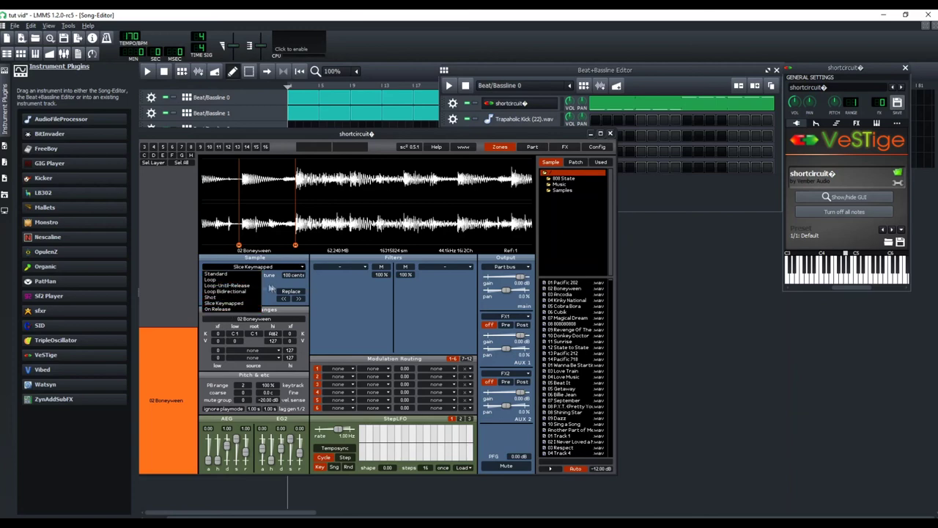
left_click(340, 297)
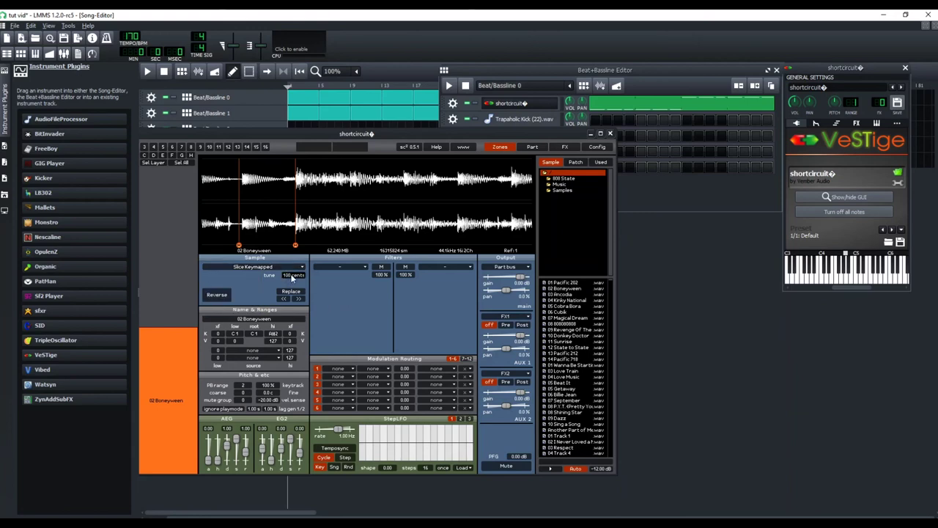
mouse_move(291, 277)
left_mouse_down()
mouse_move(292, 307)
mouse_move(291, 276)
left_mouse_up()
left_click_drag(176, 387, 170, 333)
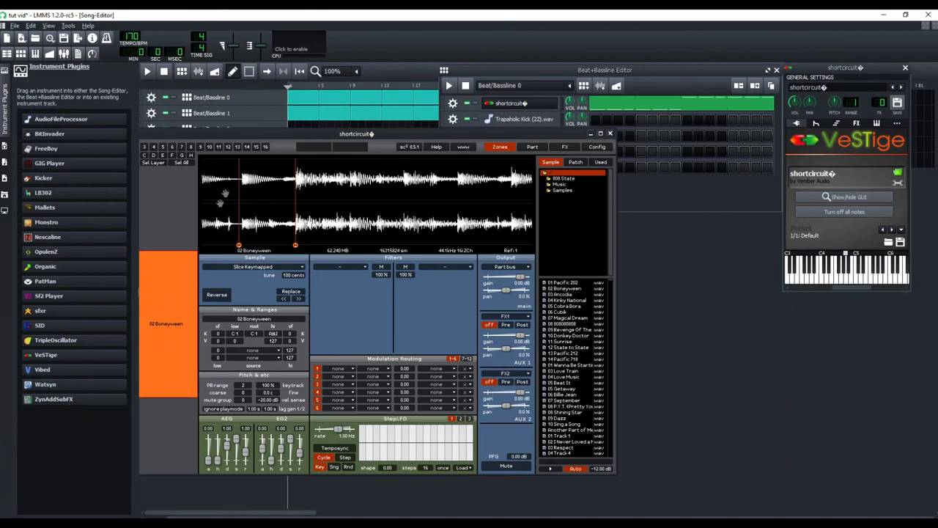
left_click_drag(294, 134, 399, 90)
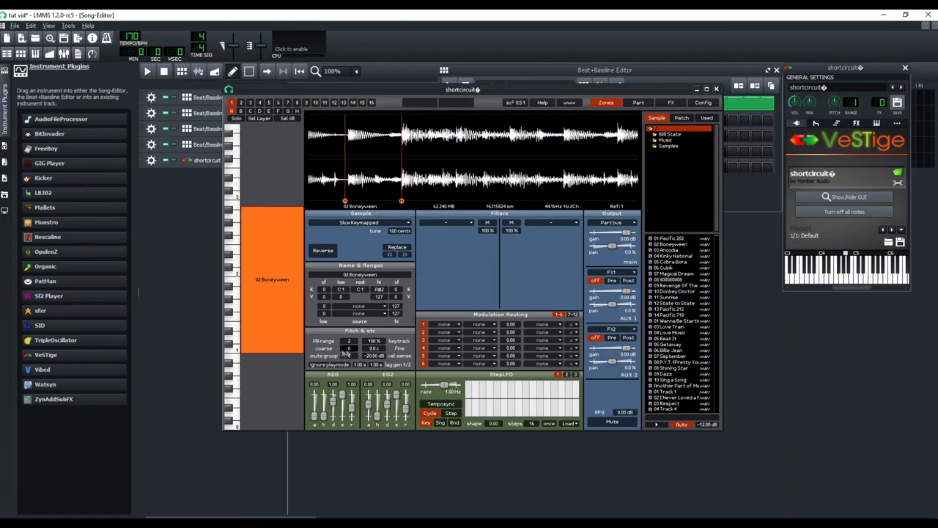
Browse the Filters type list and dismiss it, leaving both filter slots unset.
left_click(461, 223)
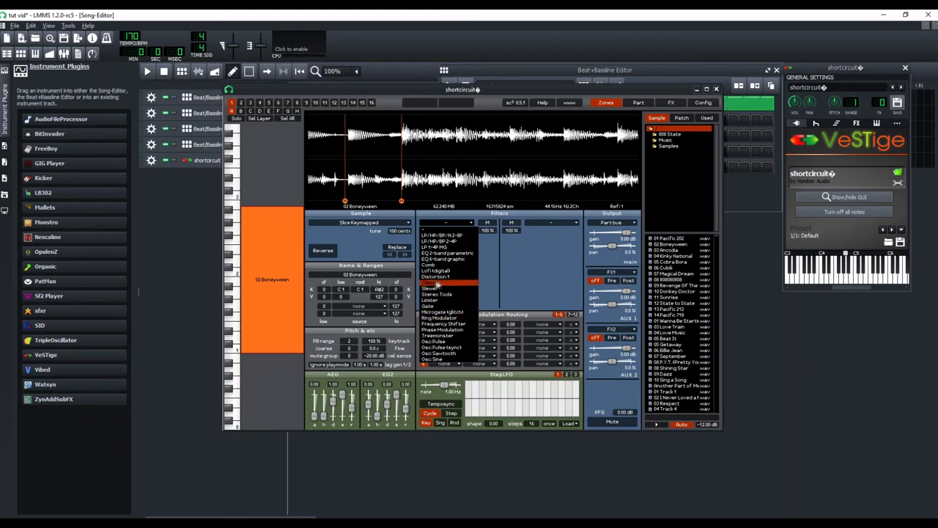
left_click(428, 98)
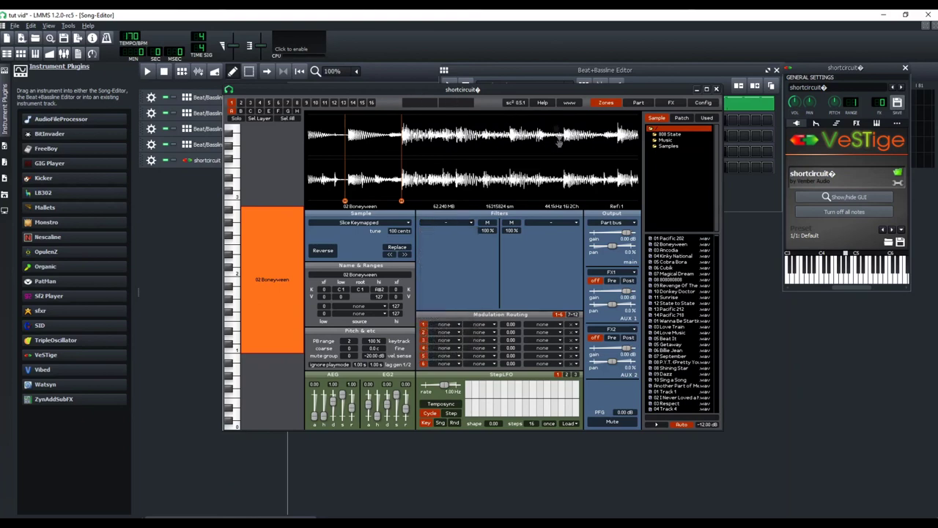